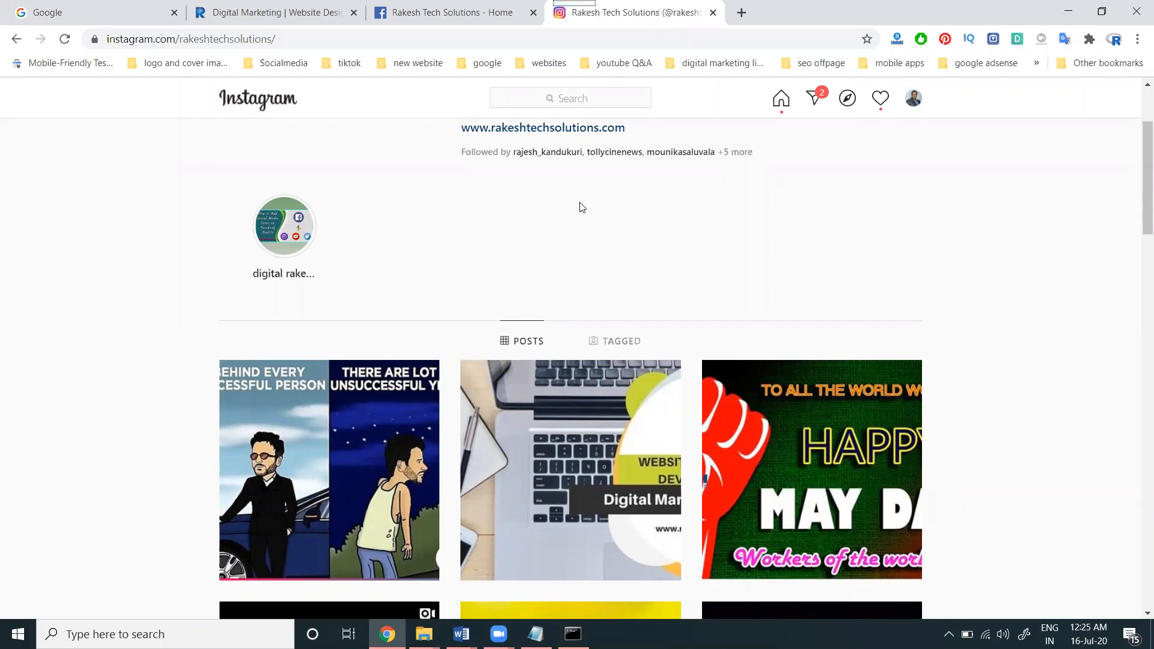
Open the Rakesh Tech Solutions Facebook page's settings and view its connected Instagram account details.
click(438, 18)
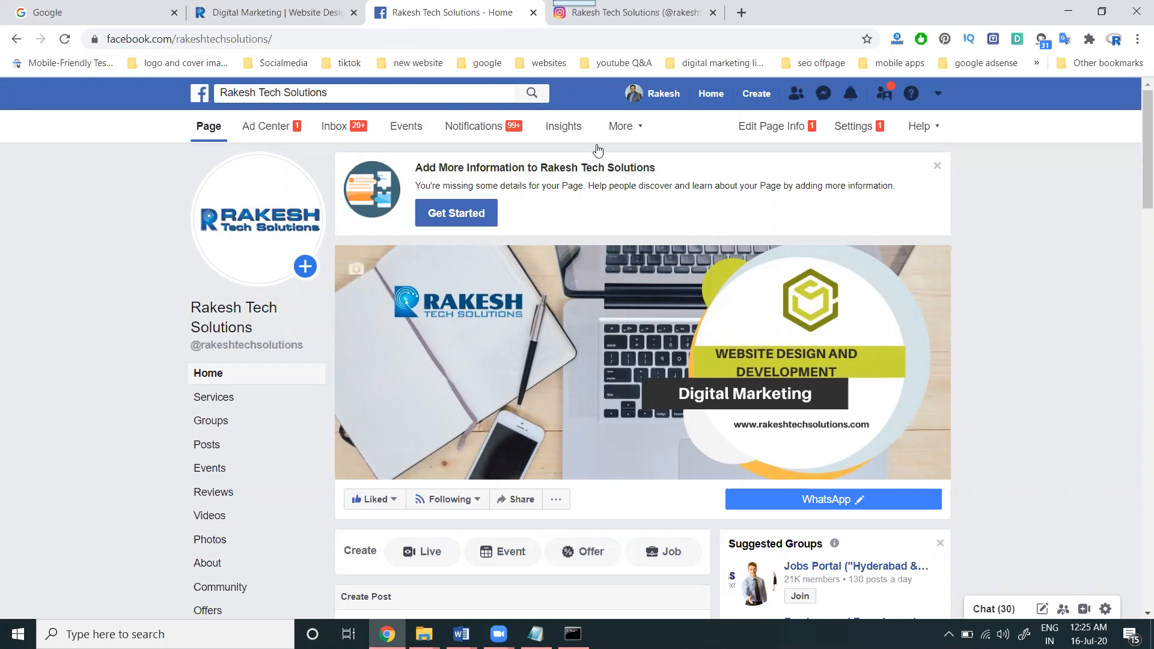
click(858, 133)
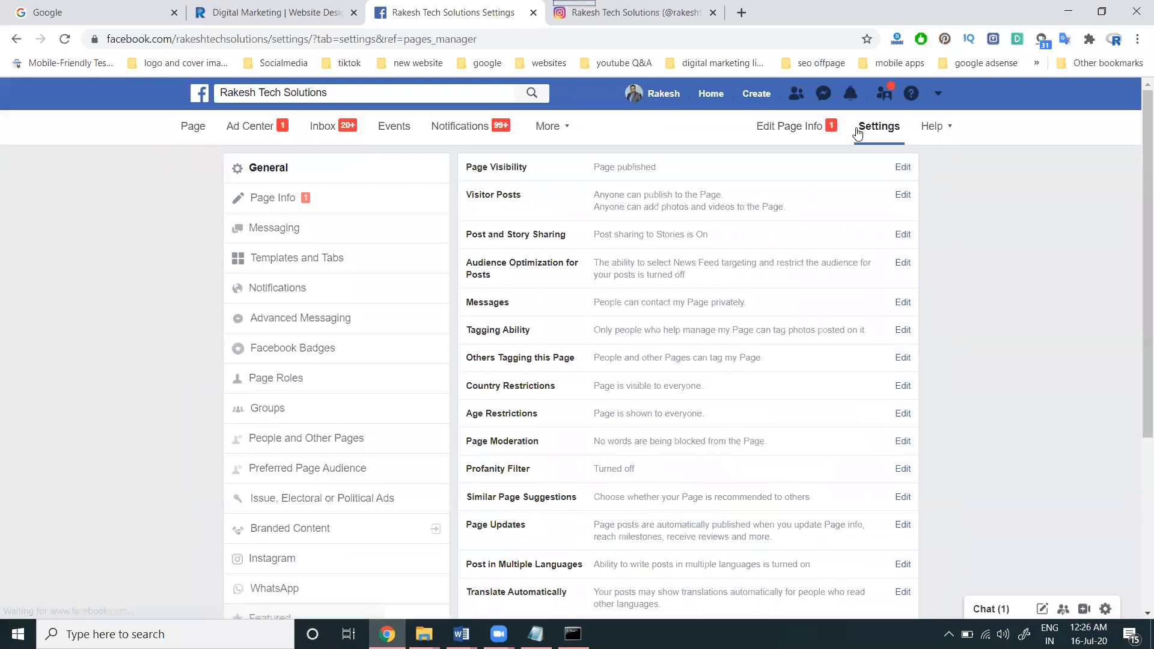
scroll(296, 402, down, 2)
click(293, 408)
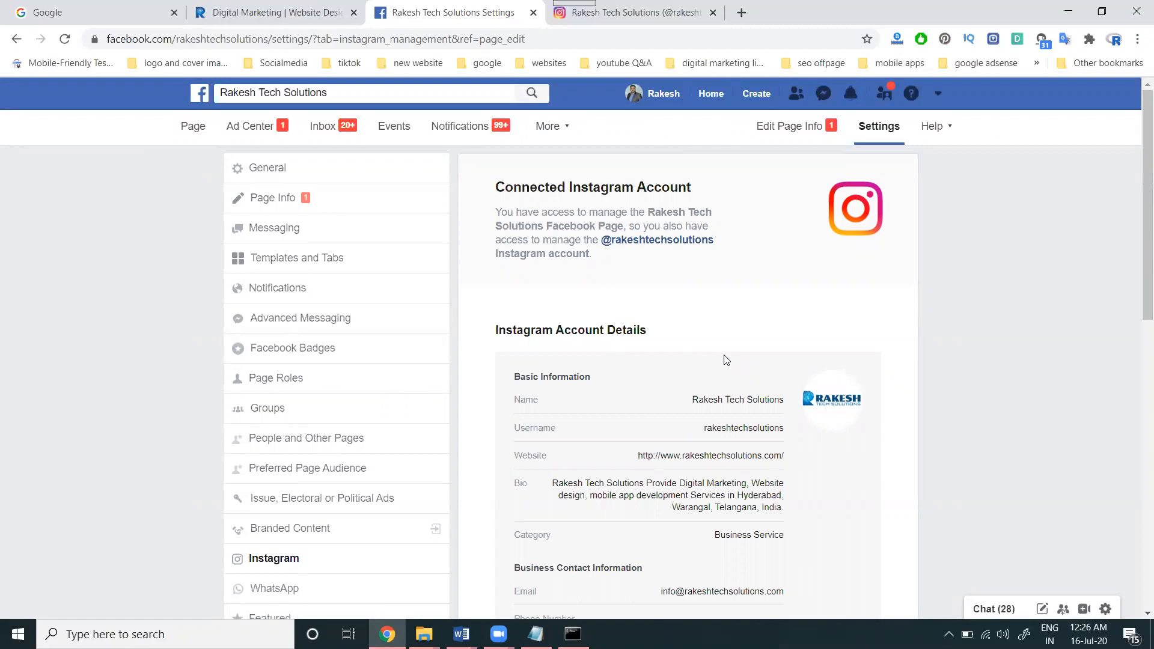
View the Facebook page's roles, return to the page's home, and look at the matching Instagram profile.
click(285, 378)
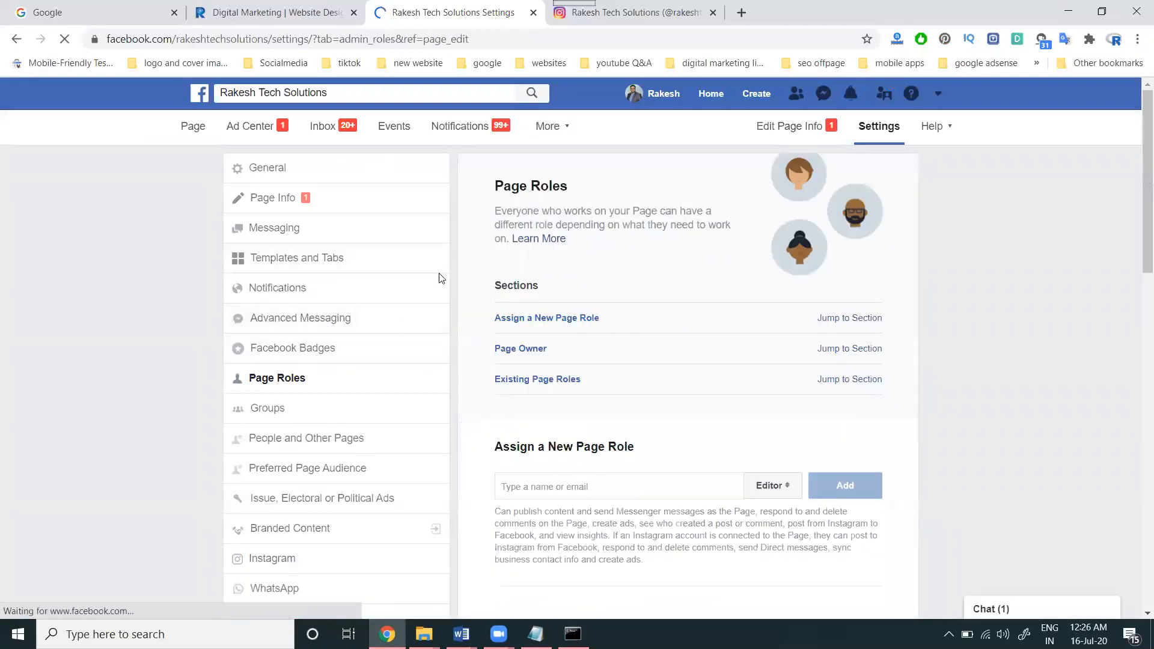
click(192, 128)
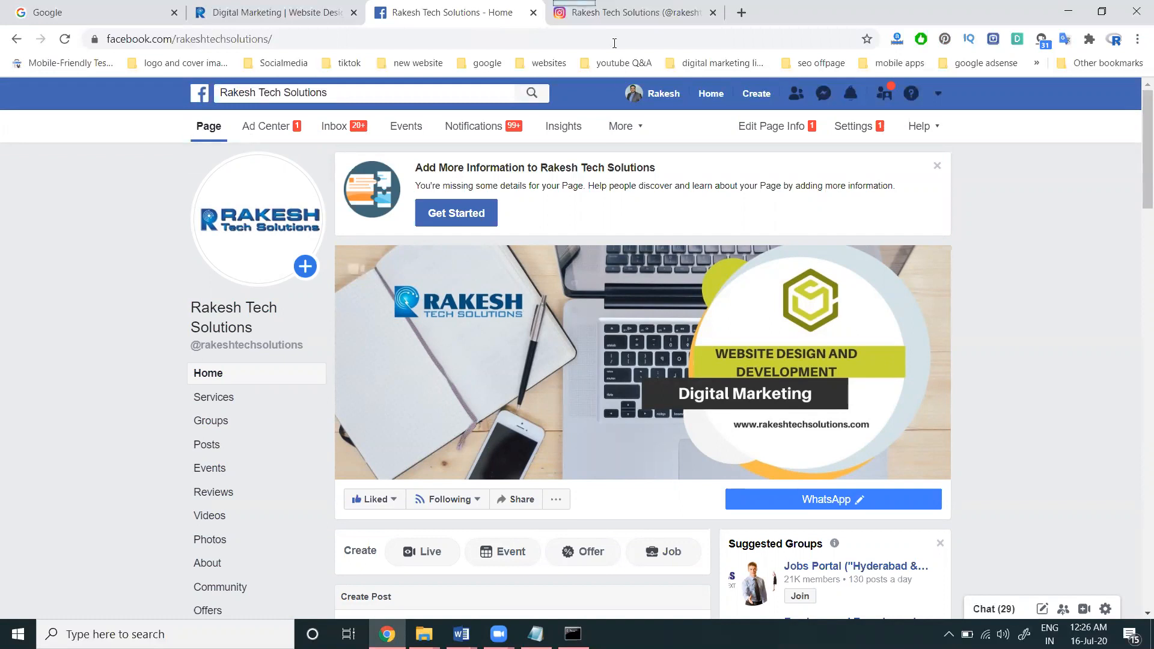
click(614, 19)
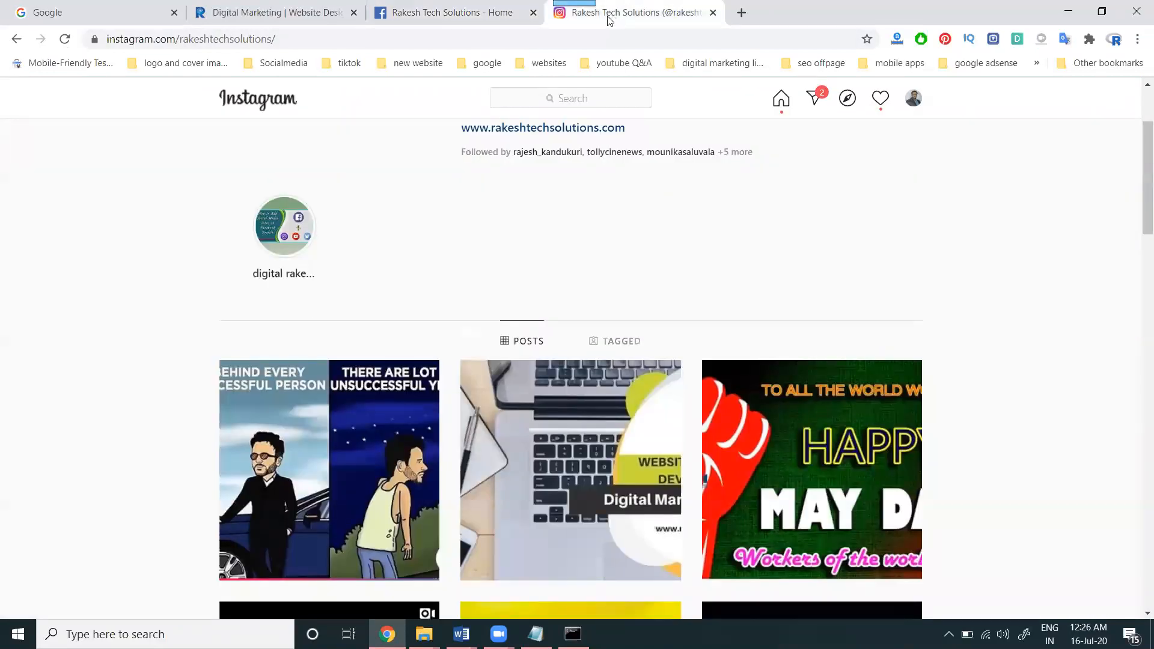
click(443, 12)
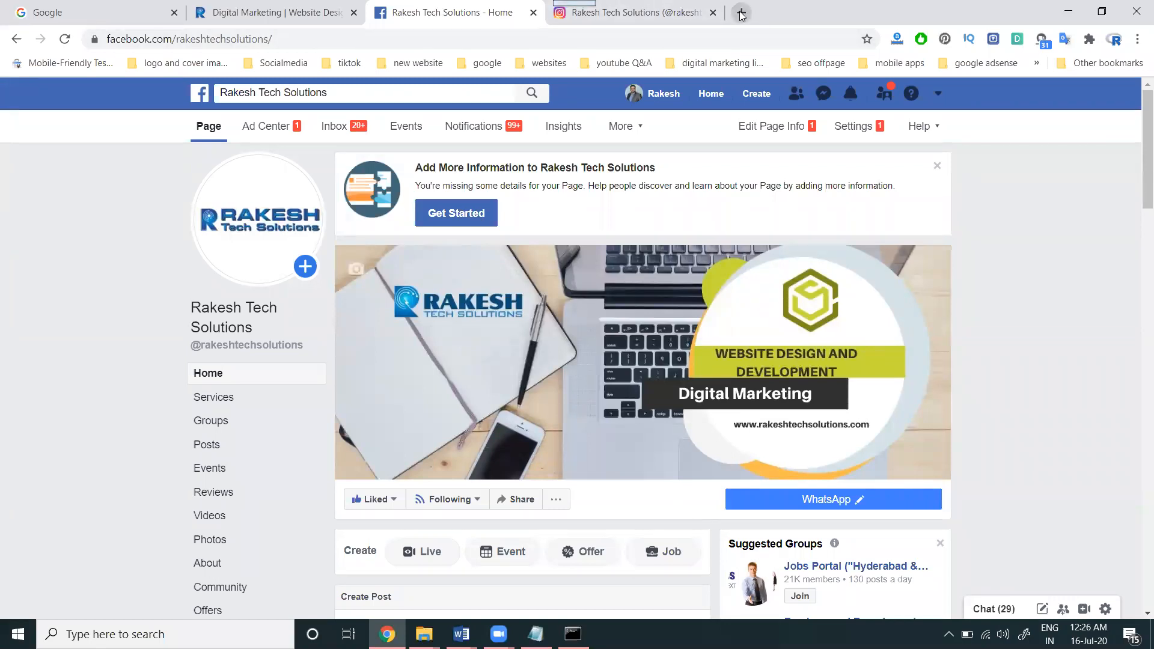
Enter the address business.facebook.com/ in a new browser tab.
click(741, 13)
text(bus)
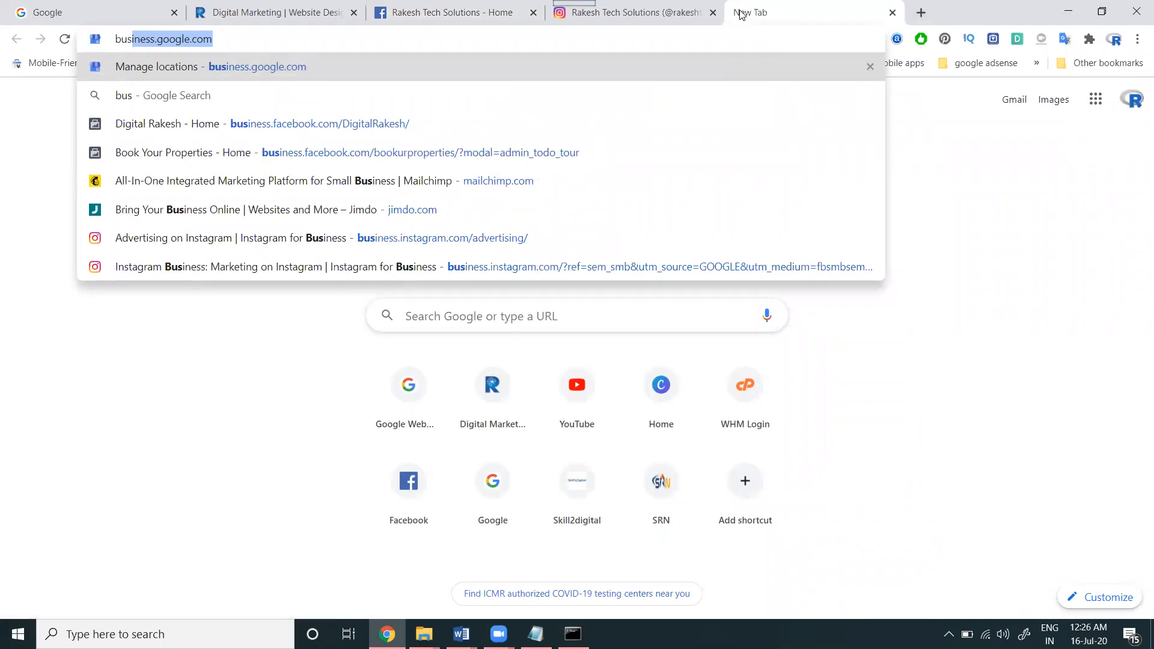
key(Left)
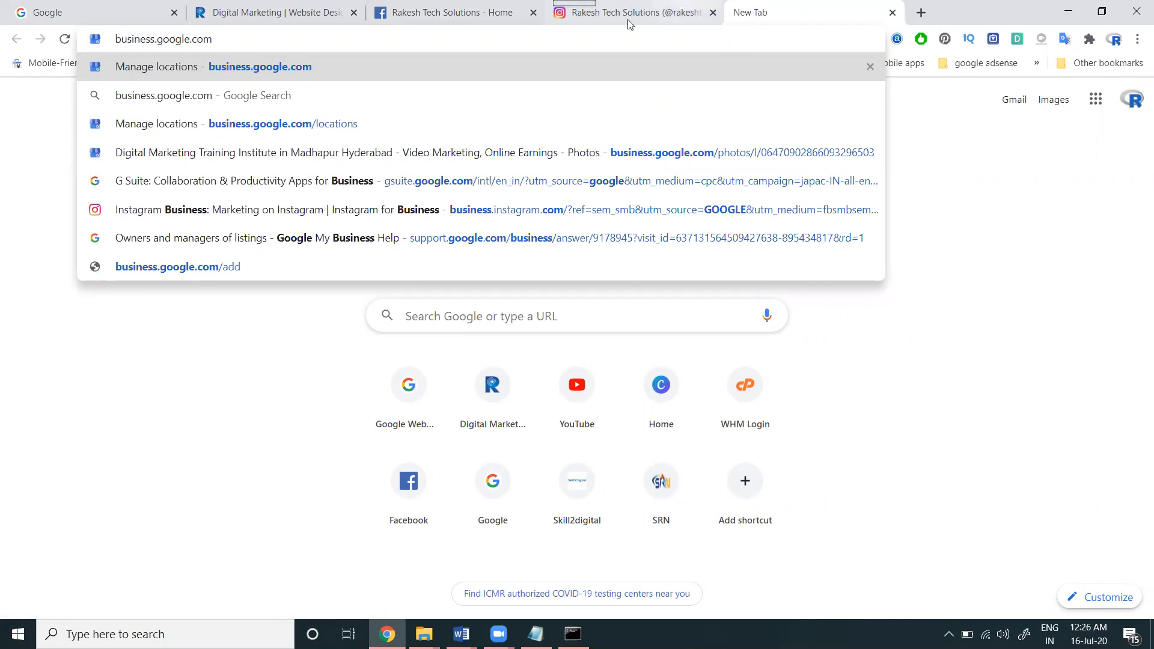
double_click(176, 39)
text(face)
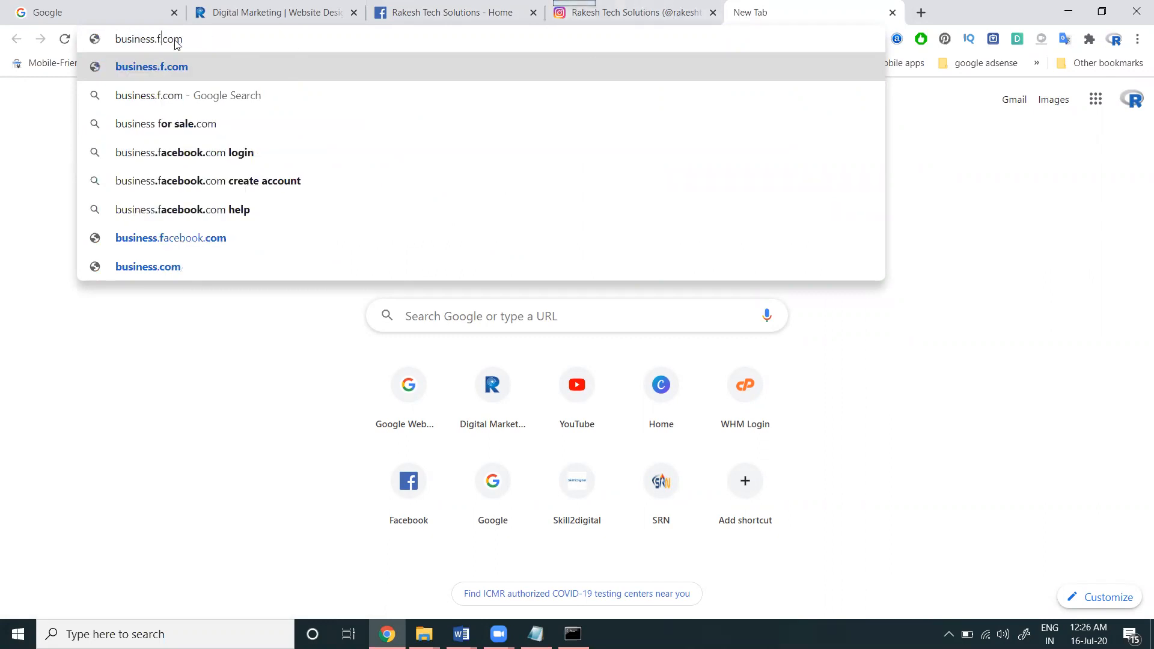
text(book.com)
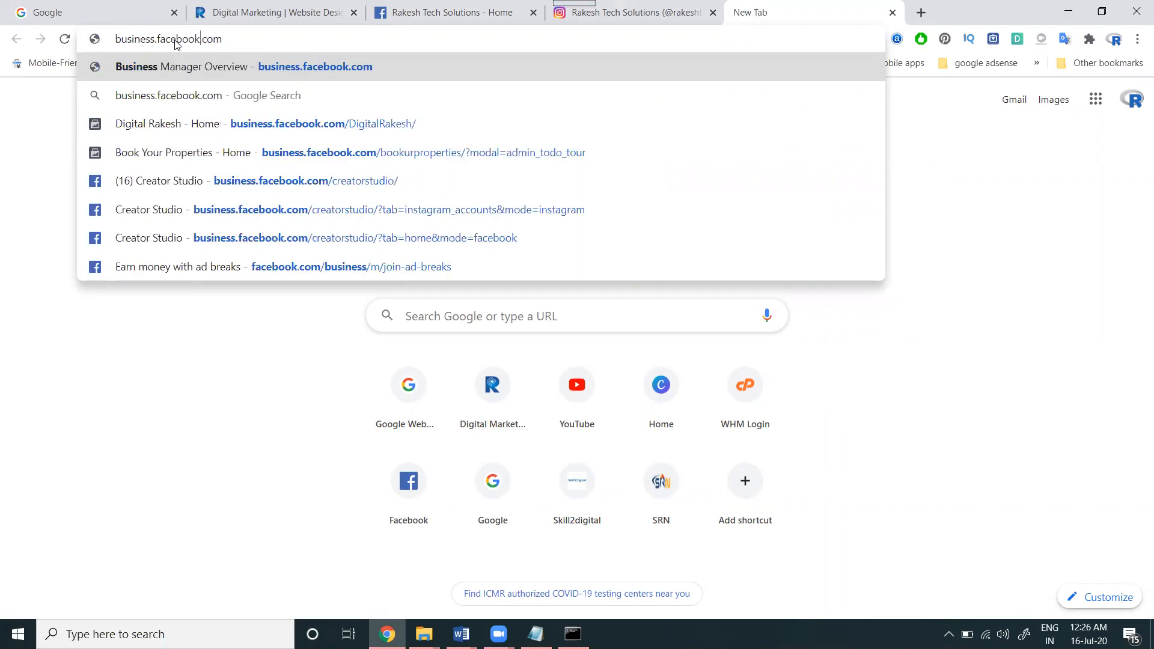
text(/)
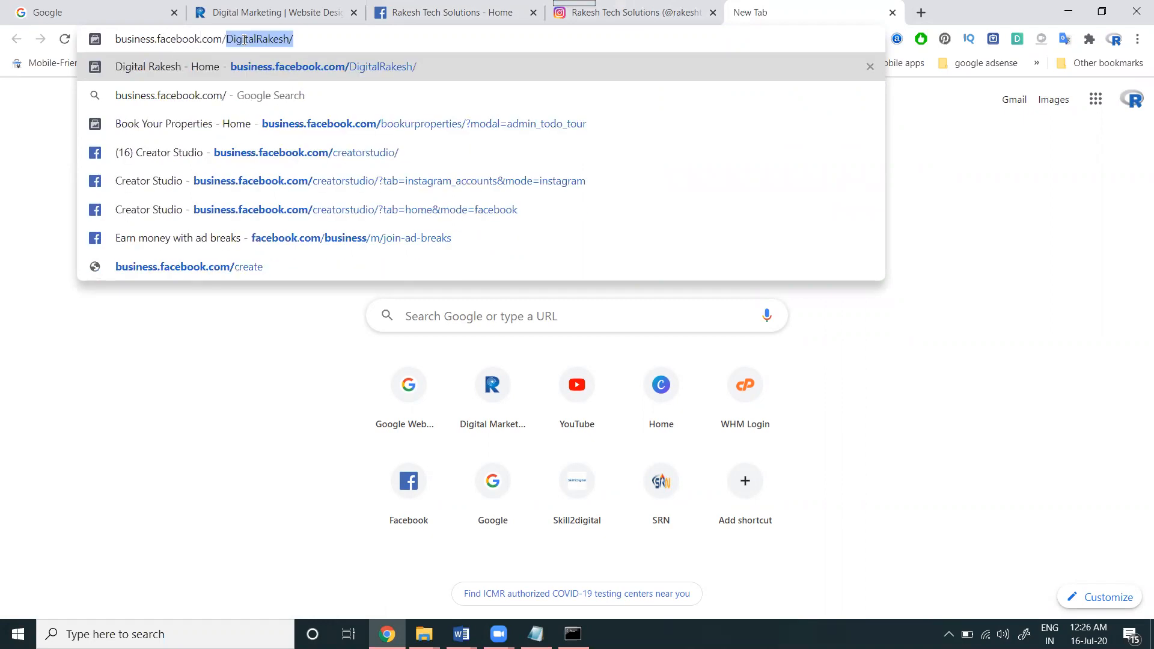
Copy rakeshtechsolutions from the Facebook page's address, append it to business.facebook.com/, and load the business version of the page.
click(247, 22)
key(ctrl+Tab)
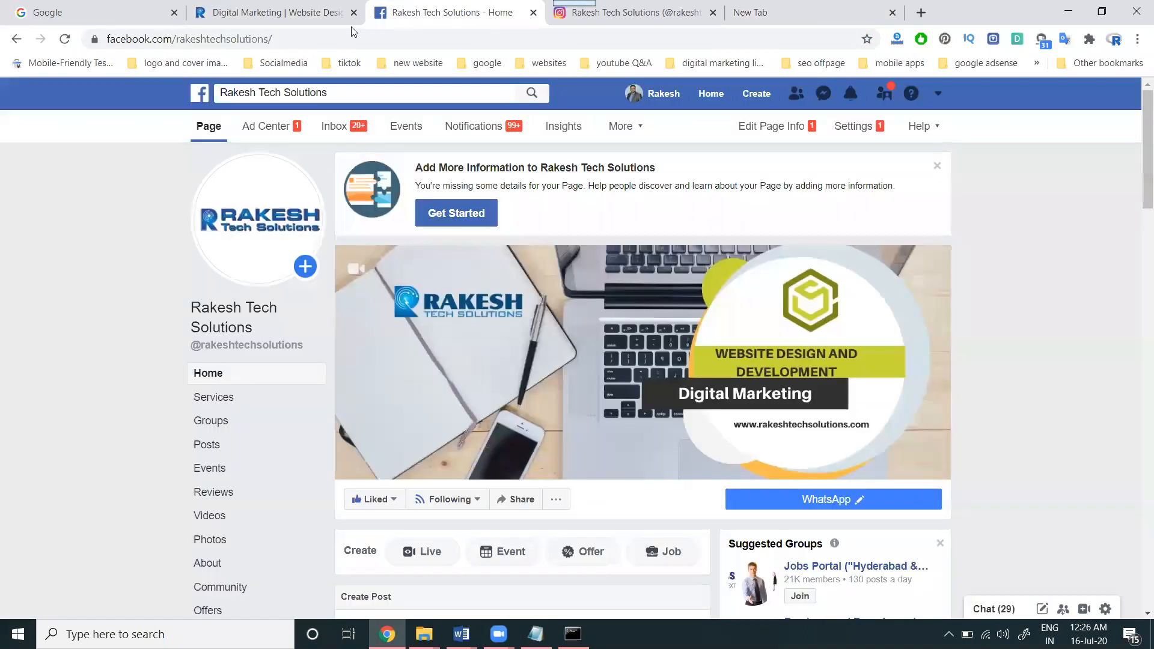
double_click(253, 38)
key(ctrl+c)
key(ctrl+9)
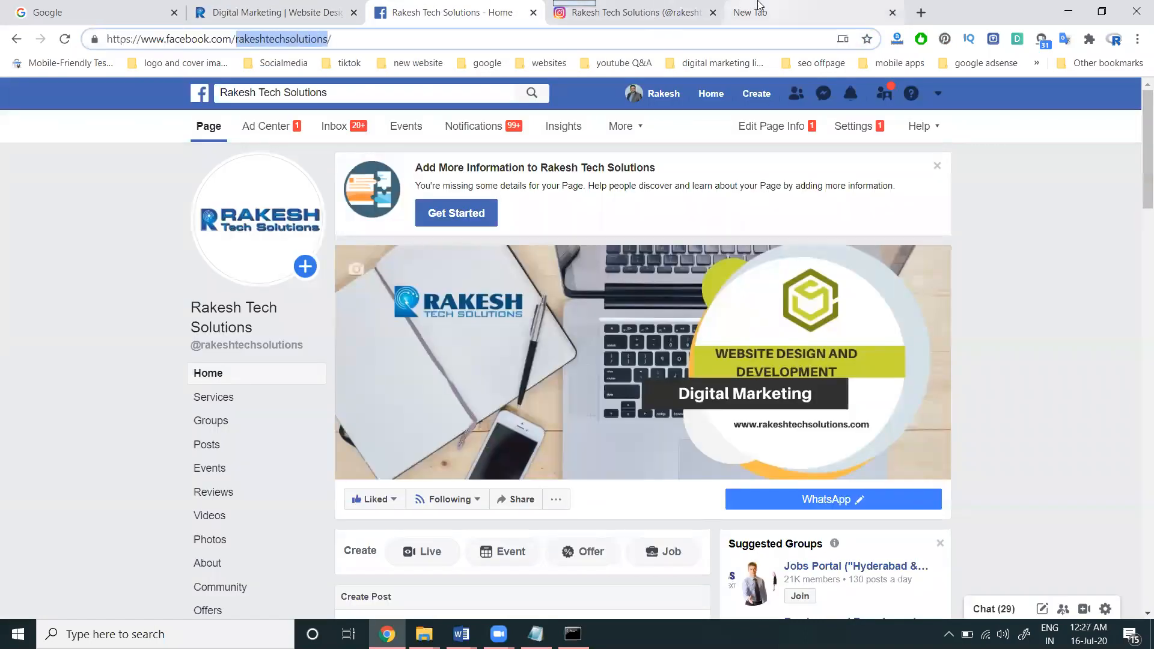
key(ctrl+v)
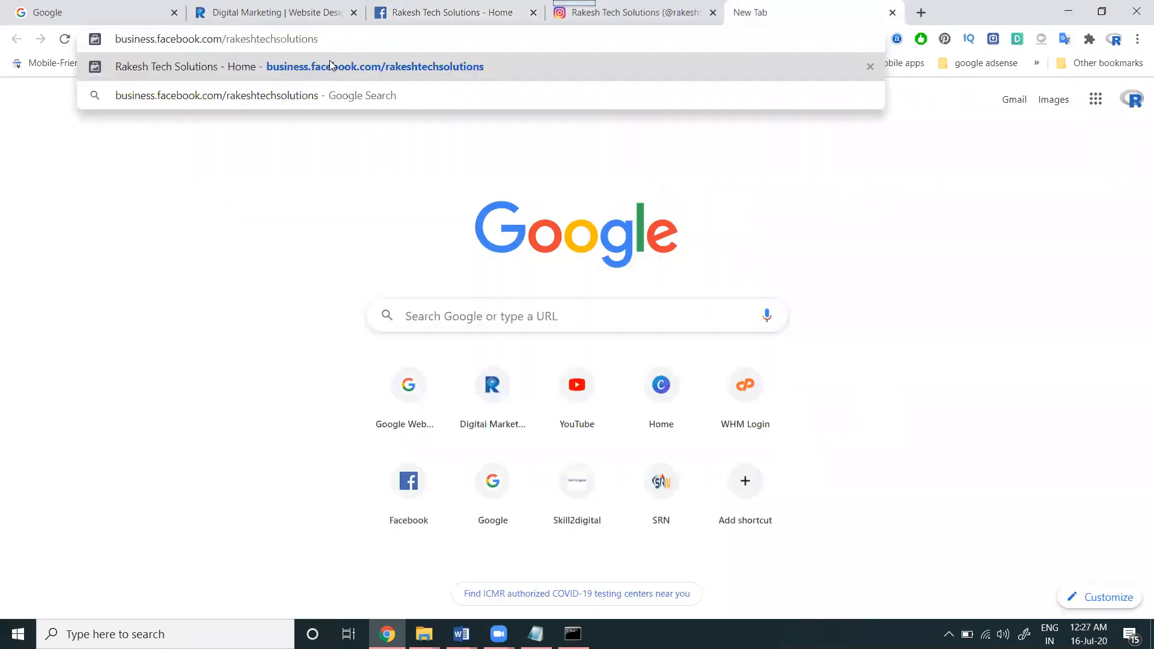
click(329, 66)
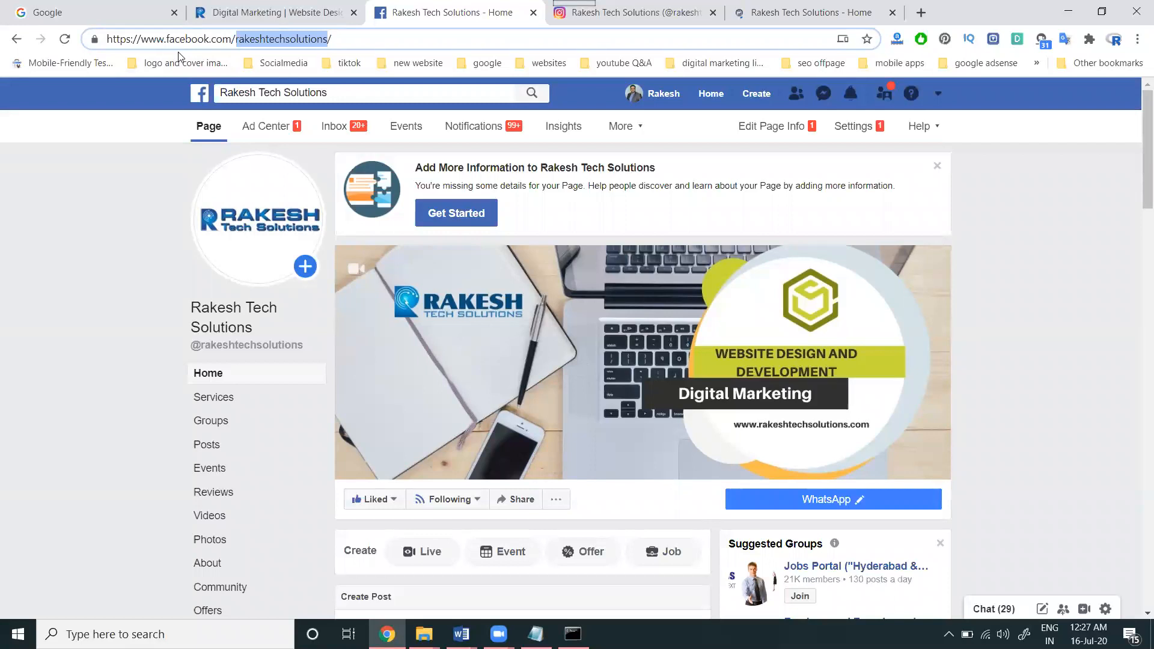
click(811, 12)
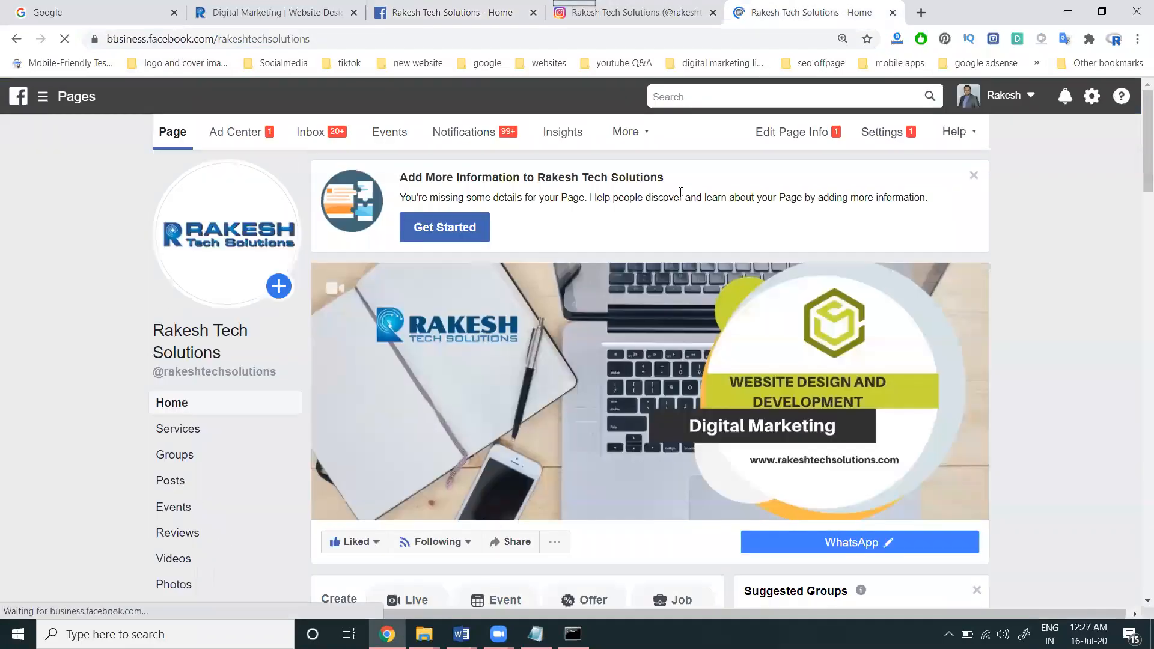
Start a new post on the page and choose to upload a photo or video.
scroll(680, 192, down, 7)
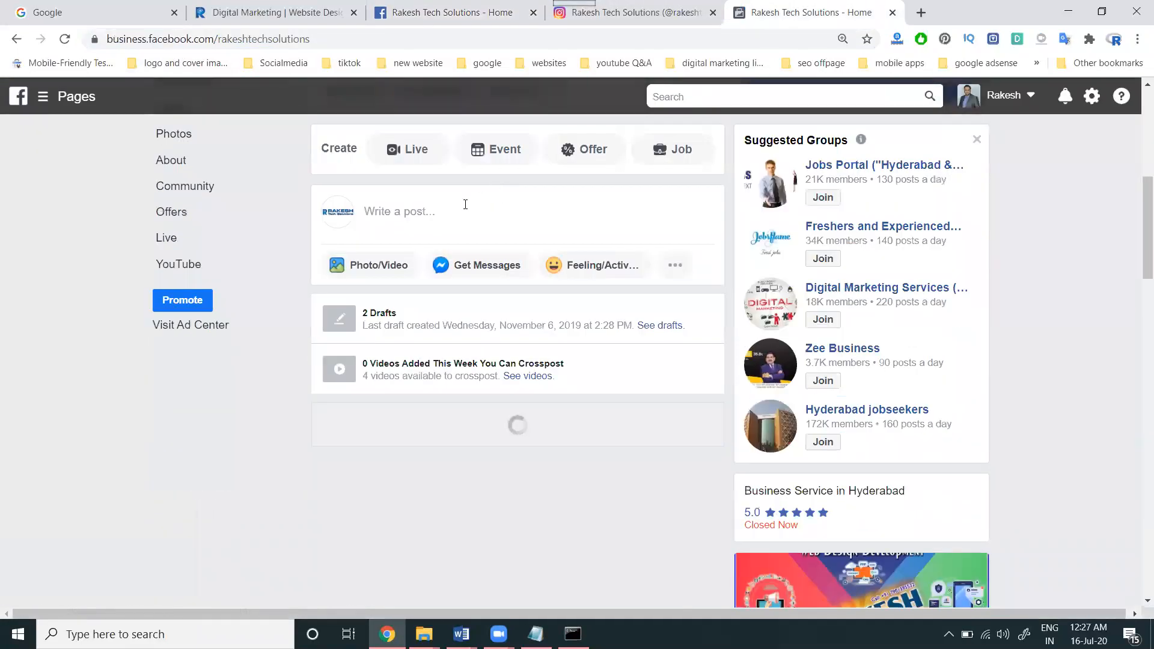
click(465, 204)
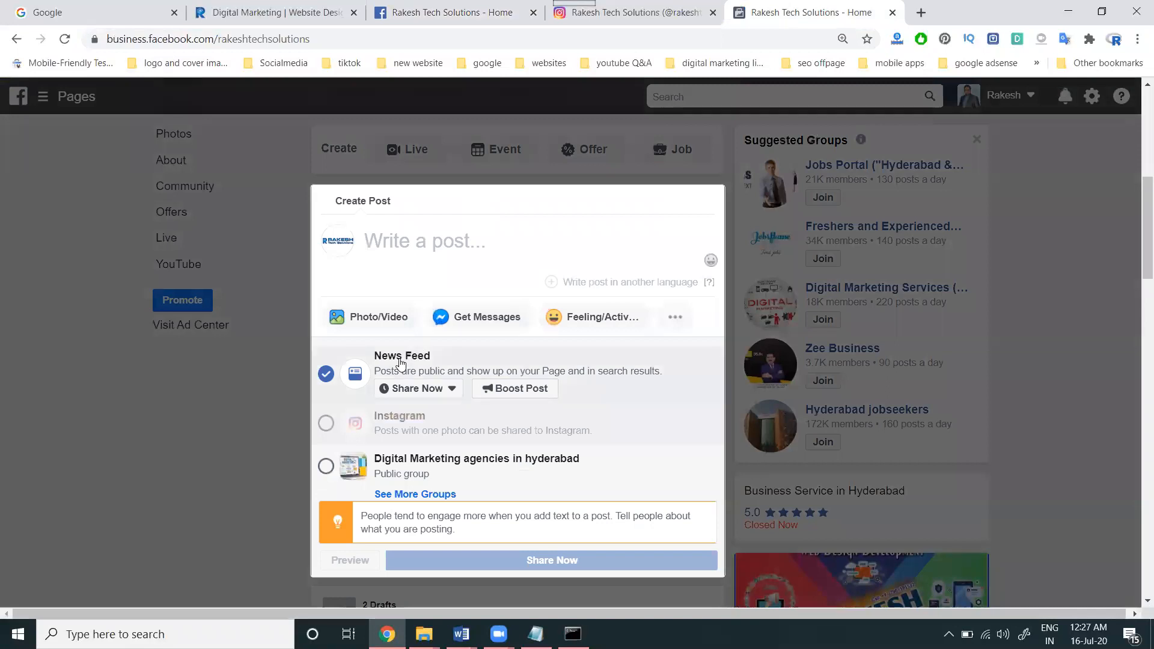
click(398, 318)
click(457, 250)
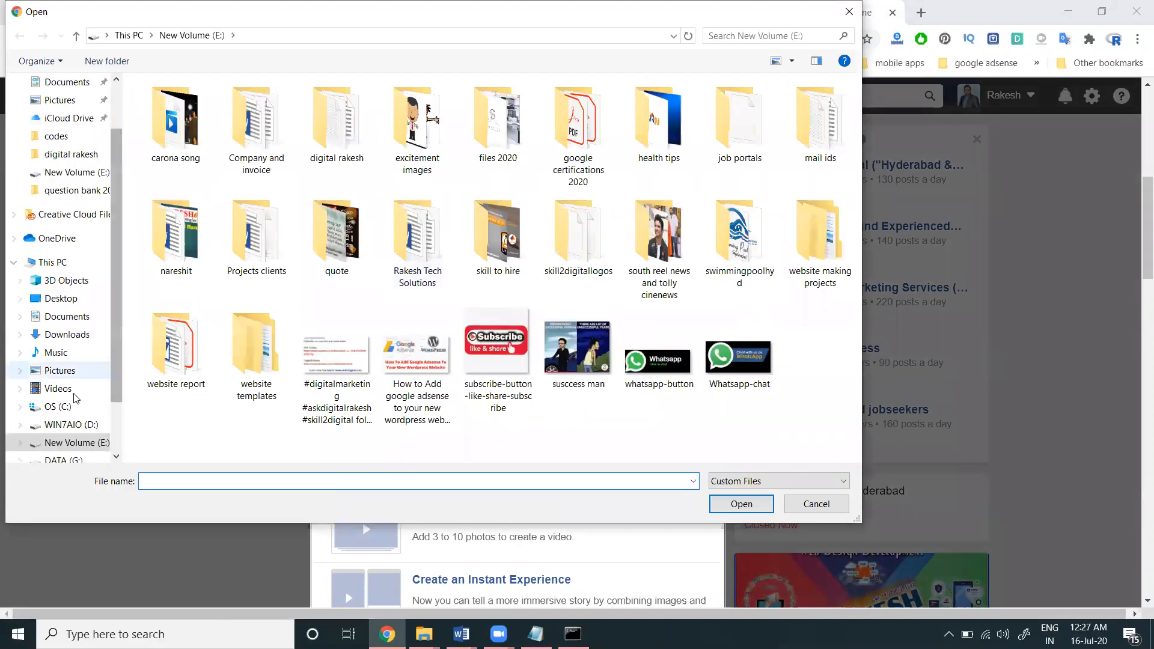
In the Rakesh Tech Solutions folder, copy the file name "digital marketing services for real estate (1)" and attach that image to the post.
click(423, 258)
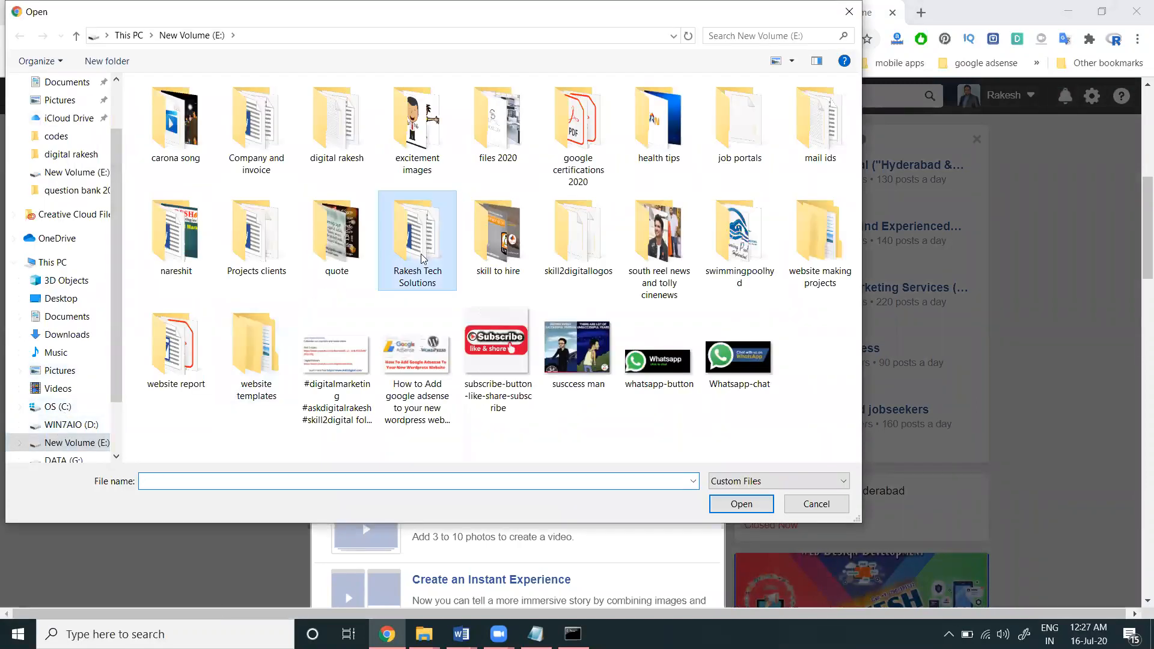
double_click(423, 258)
scroll(424, 259, down, 1)
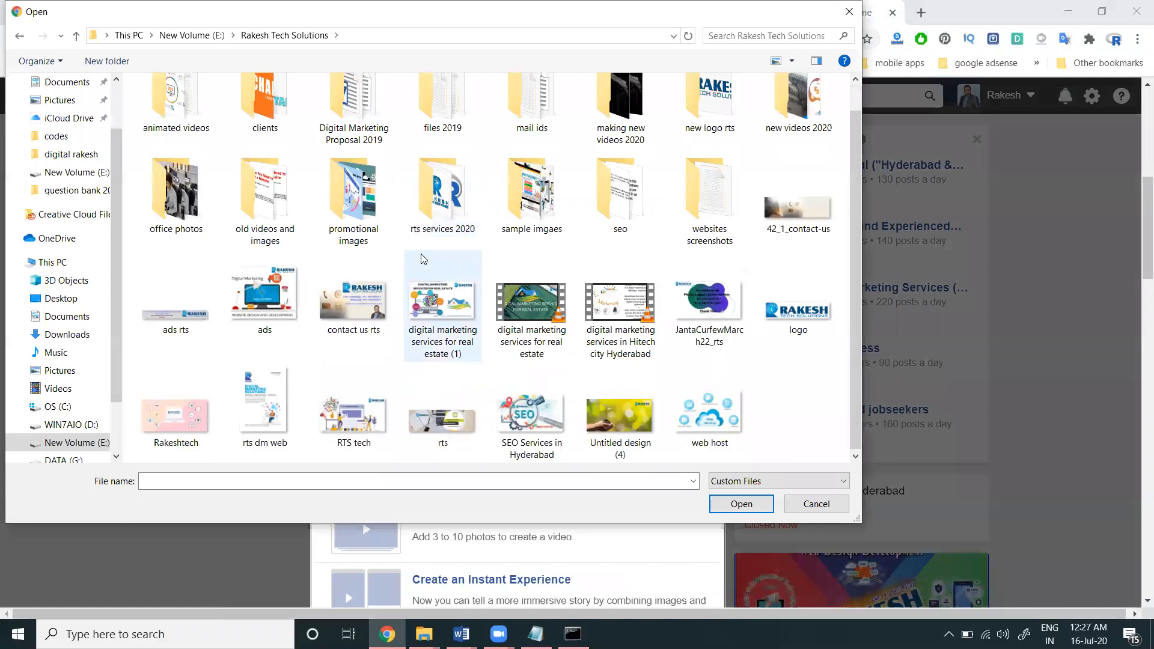
click(441, 340)
click(438, 343)
right_click(442, 349)
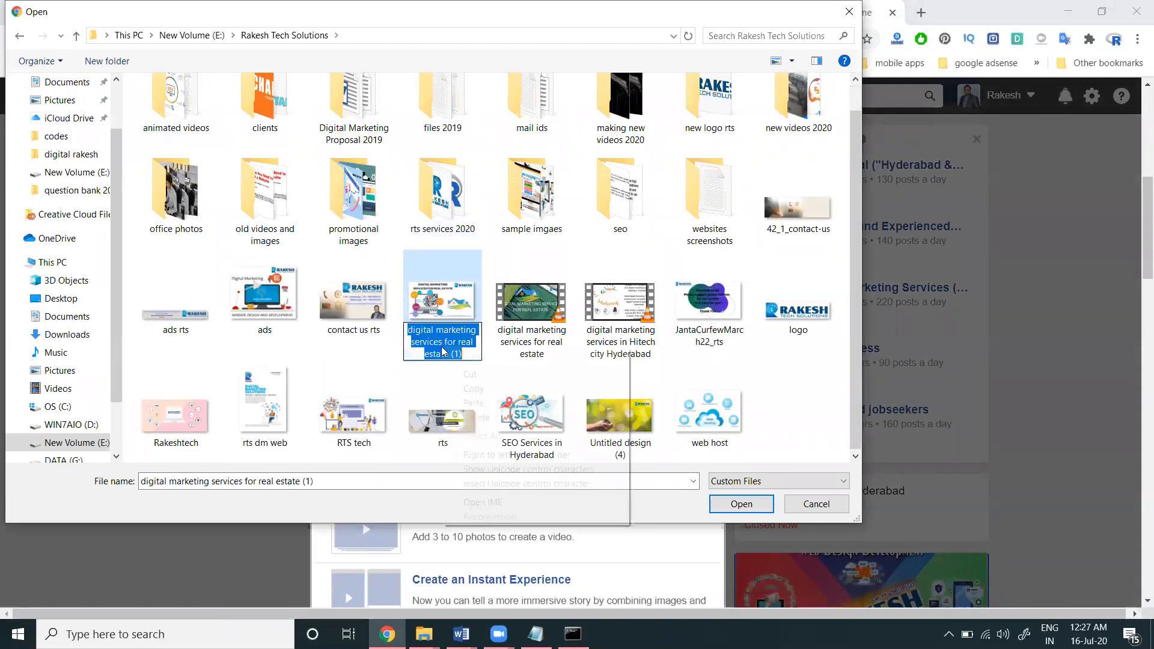
click(474, 389)
double_click(459, 323)
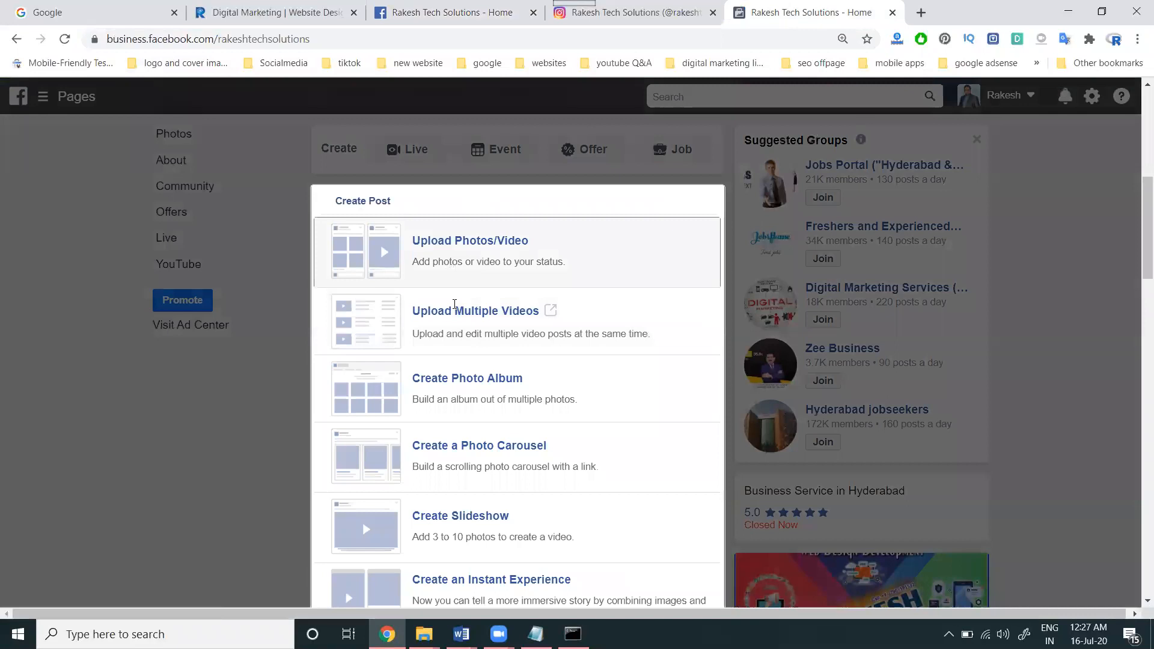
Paste the copied file name as the post's caption, delete "(1)" from its end, and start a new line.
click(438, 240)
key(ctrl+v)
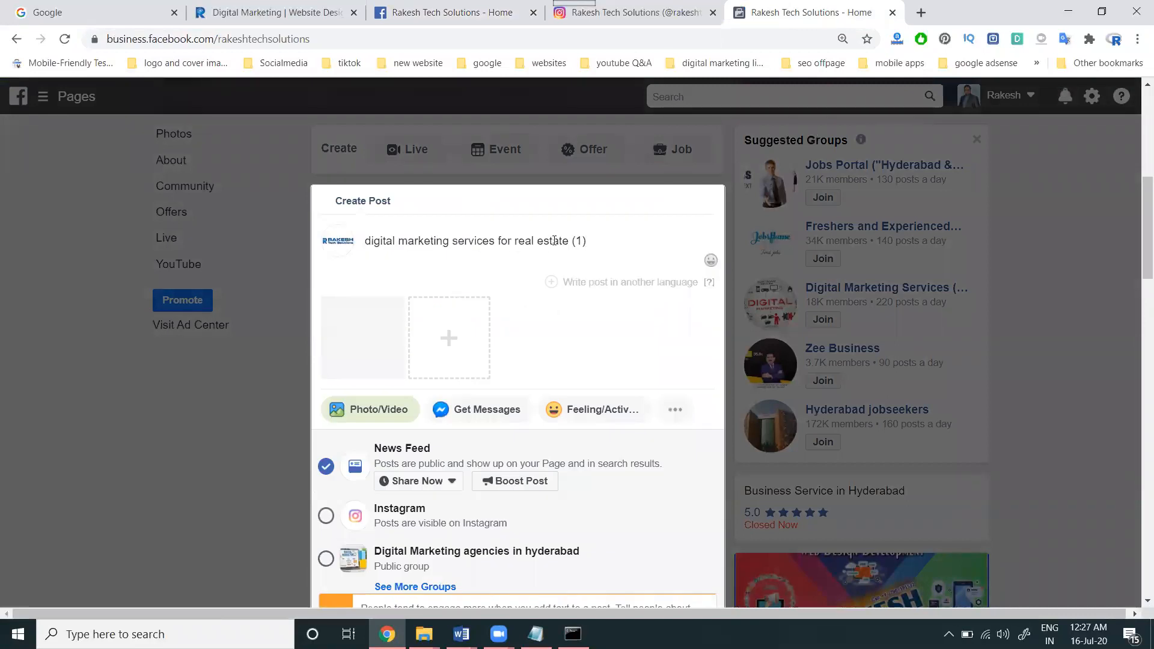
drag(568, 240, 603, 247)
key(BackSpace)
key(Return)
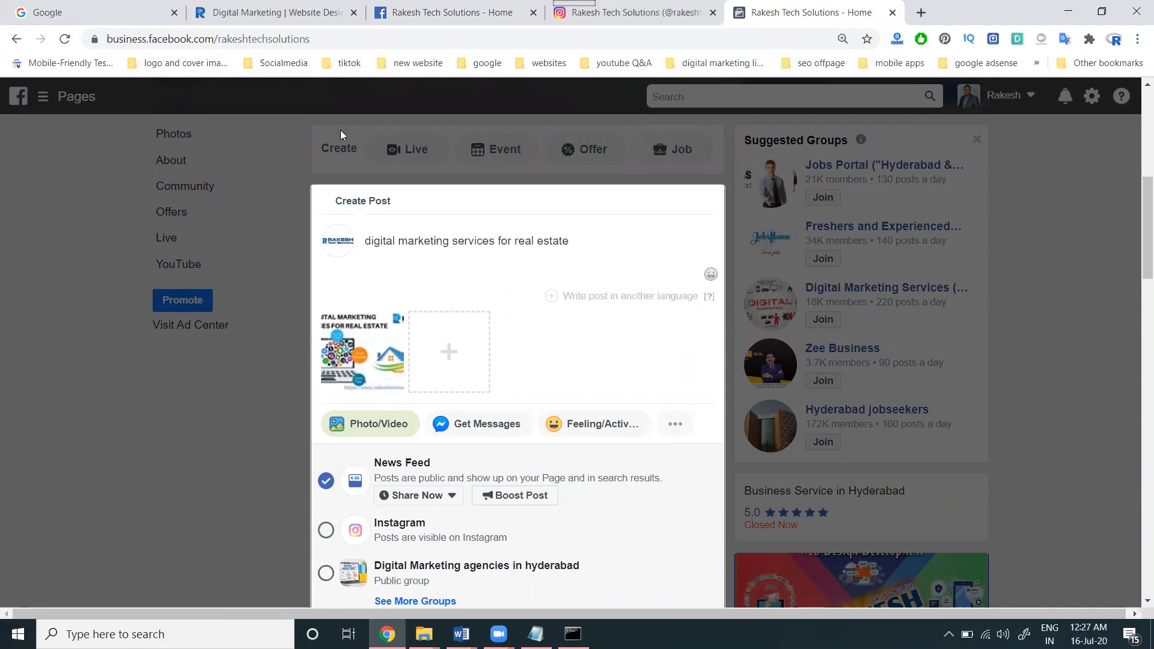
Copy the address of the website's "digital marketing services in hyderabad" service page and paste it below the post's caption.
click(255, 13)
scroll(397, 180, down, 10)
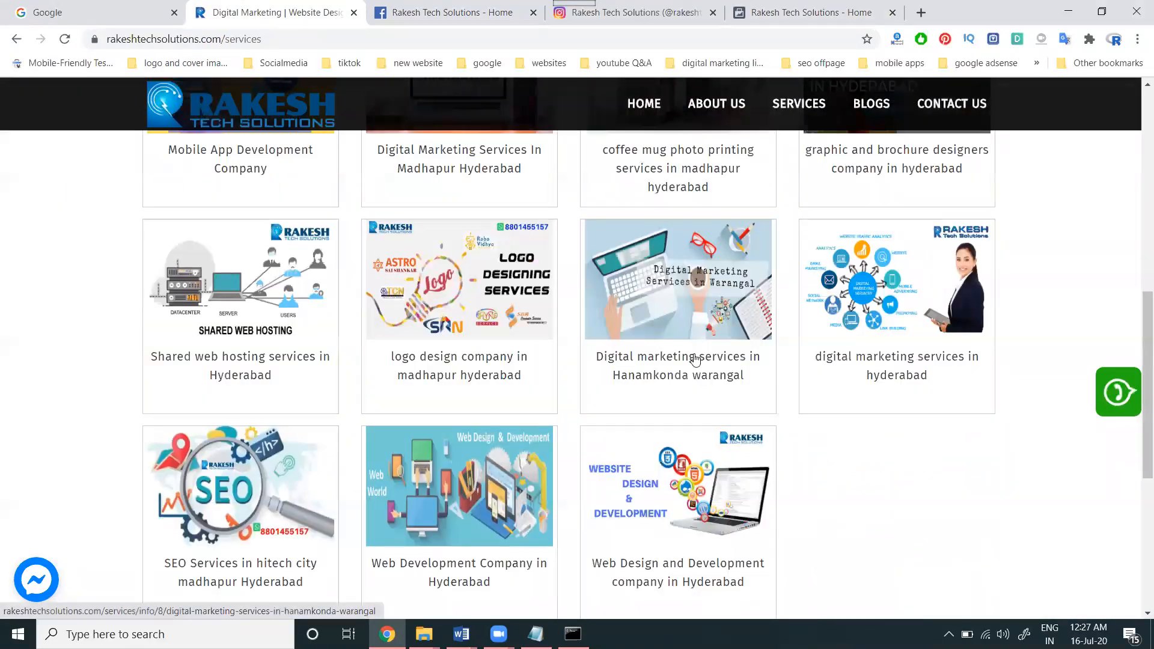
click(847, 358)
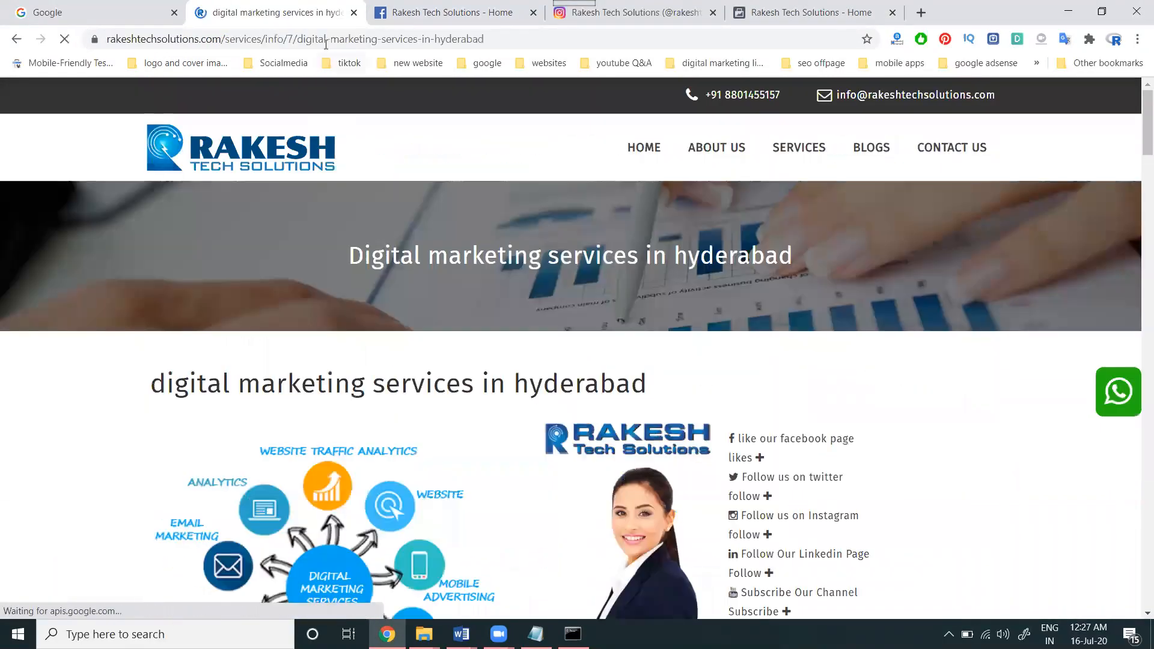
click(324, 40)
key(ctrl+c)
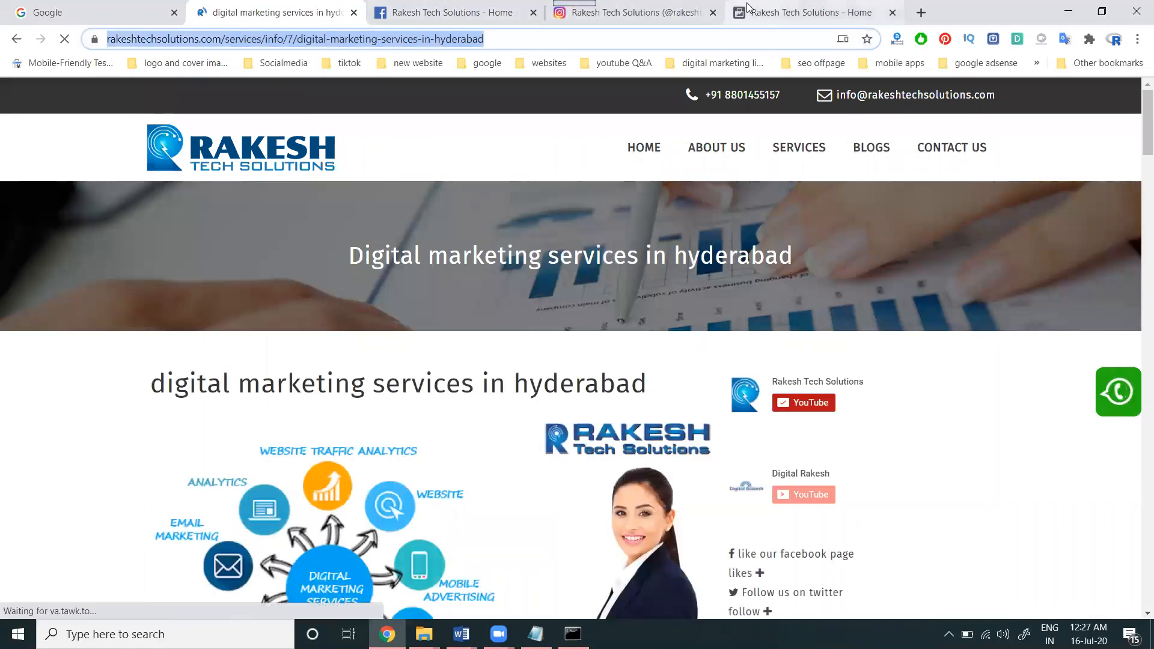
click(751, 12)
key(ctrl+v)
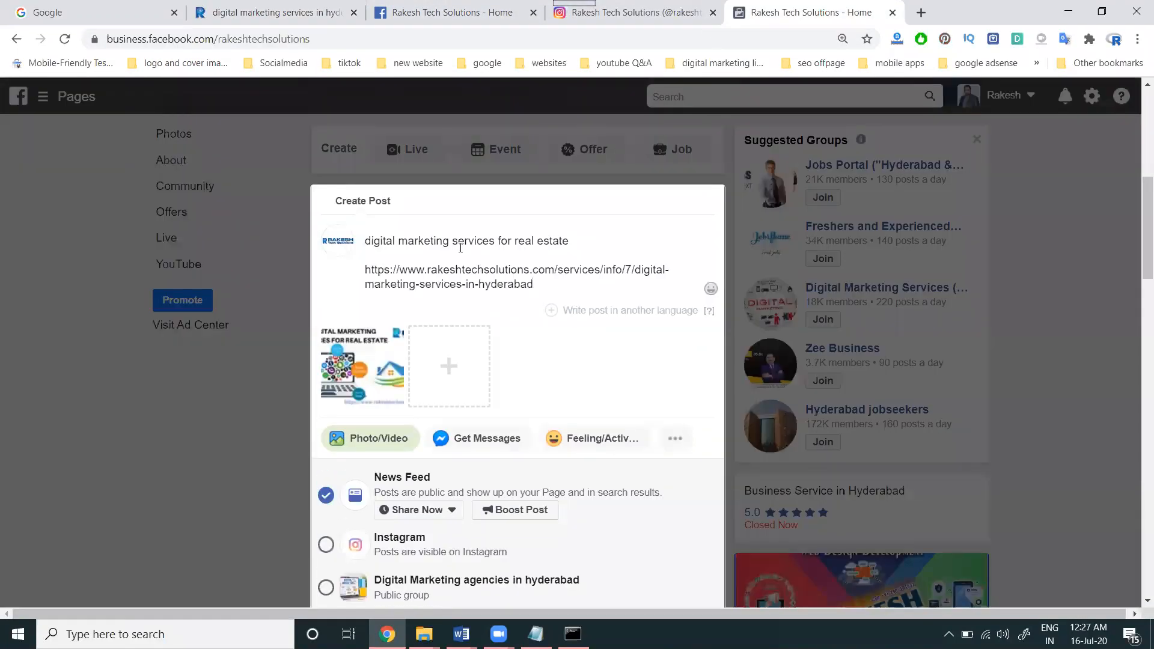
key(Return)
key(Return)
Set the post to share also to Instagram and to the group Digital Marketing agencies in hyderabad.
scroll(300, 460, down, 2)
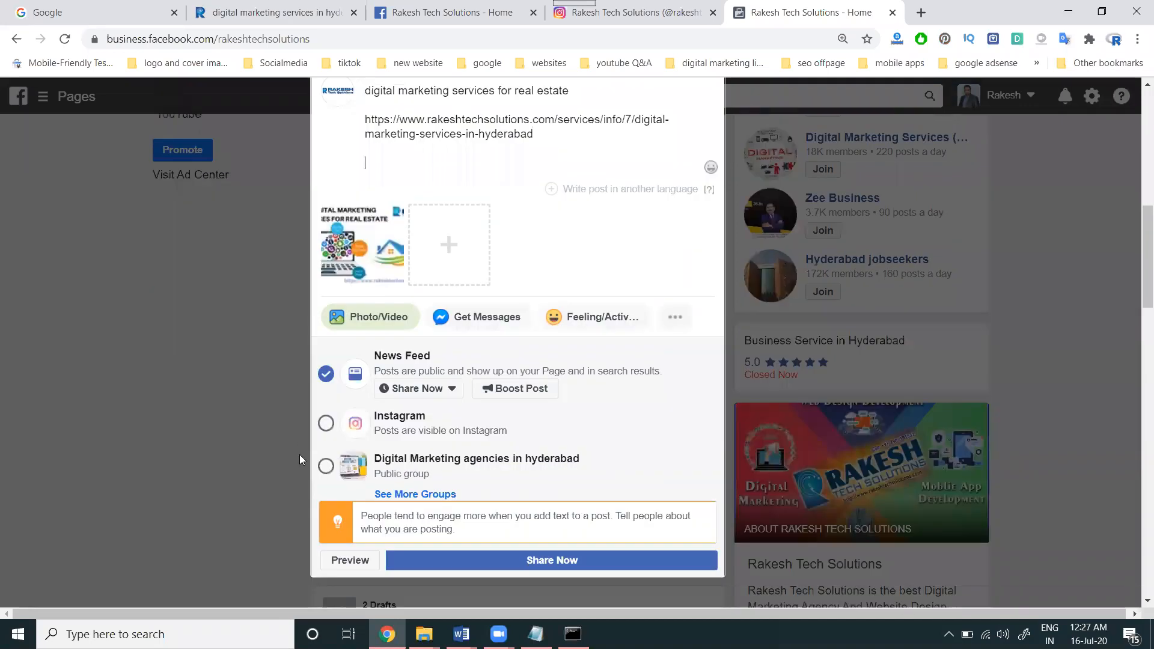
click(327, 425)
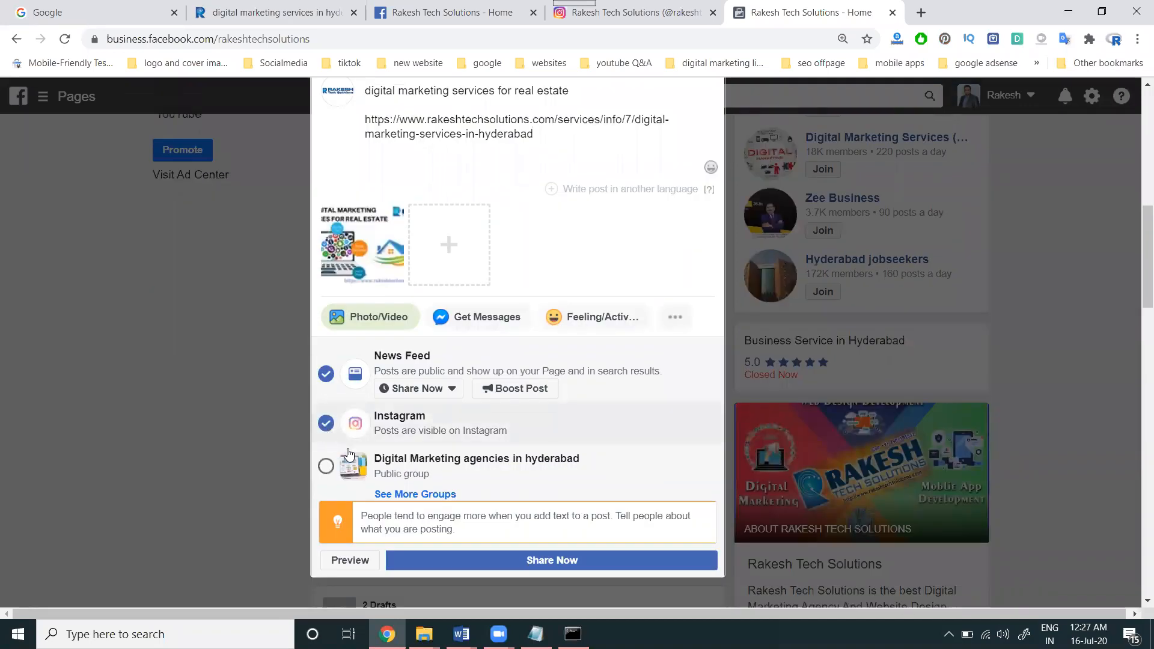
click(414, 494)
scroll(412, 515, down, 2)
scroll(412, 515, up, 2)
click(326, 490)
scroll(397, 384, up, 1)
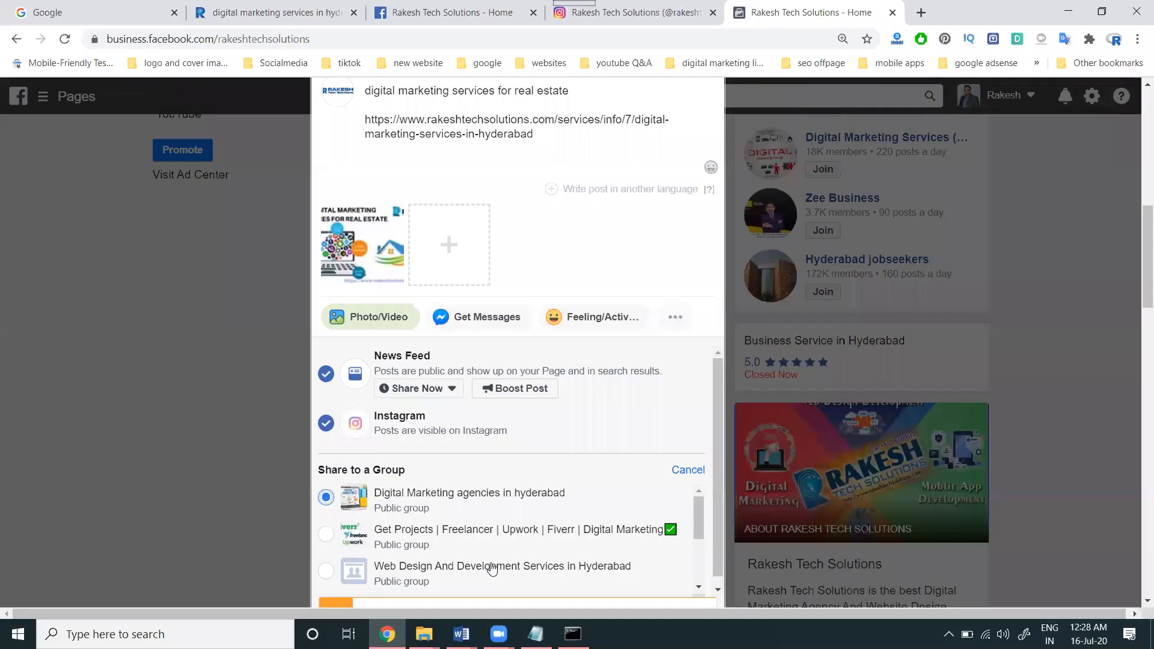
Add the hashtags #rakeshtechsolutions #digitalmarketing below the link in the post.
scroll(436, 295, up, 2)
click(431, 241)
text(#rakeshted)
text(hsolutions #d)
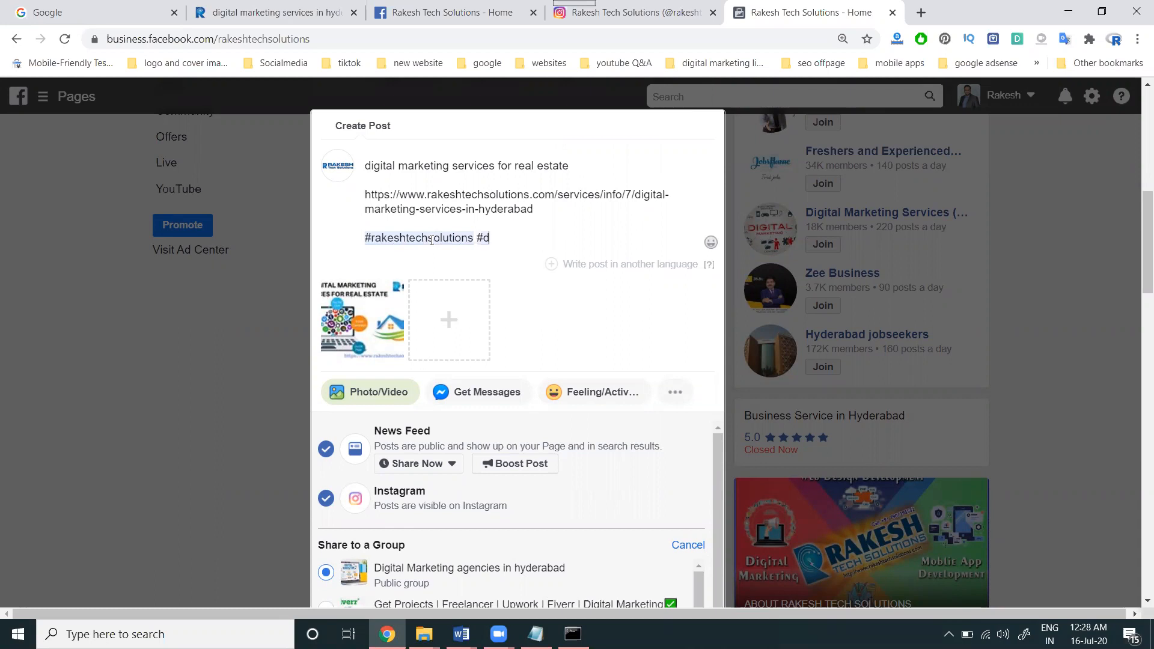
text(igitalmarketing)
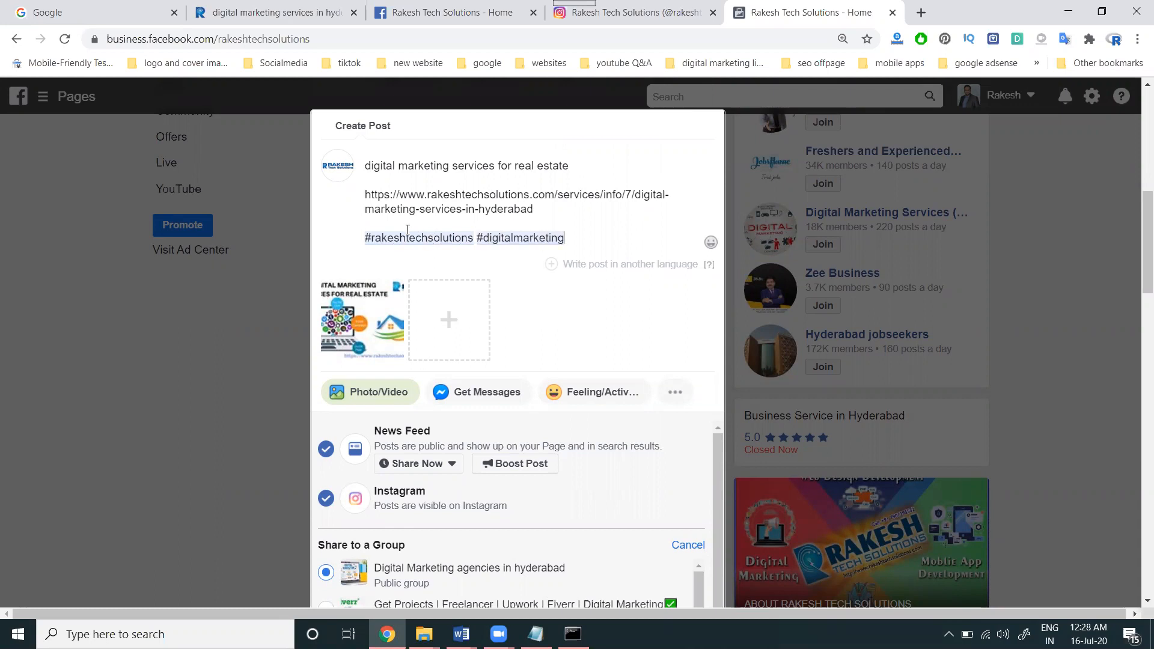
Share the finished post immediately and reload the company's Instagram profile to look for it.
scroll(482, 392, down, 3)
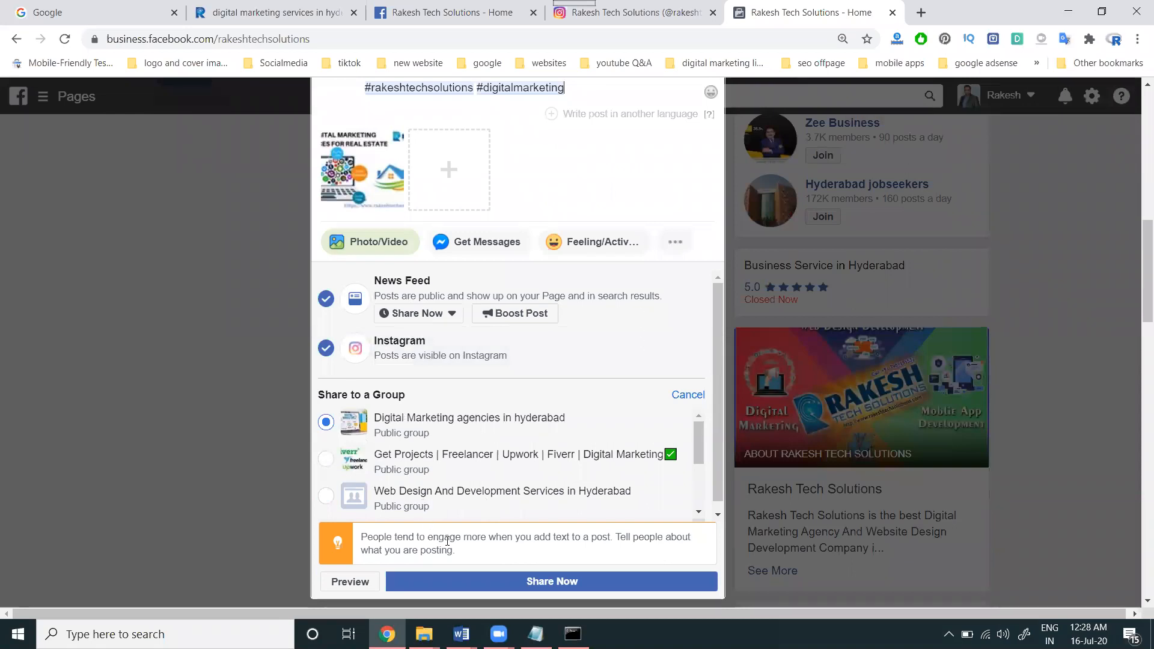
click(454, 579)
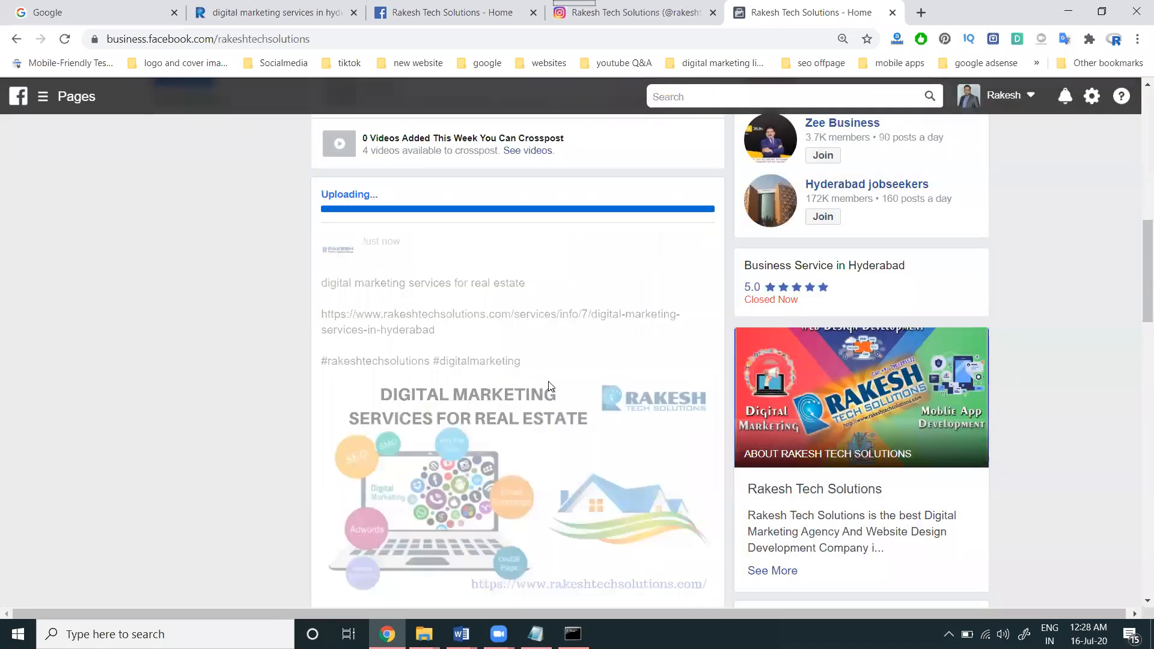
click(661, 11)
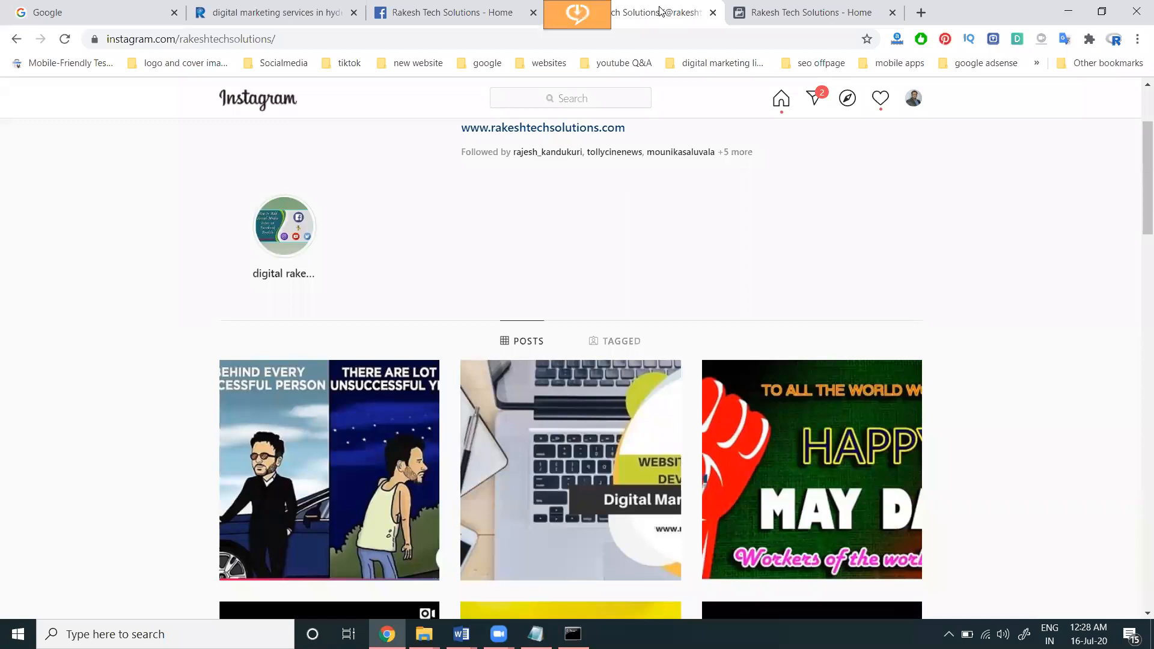
click(65, 41)
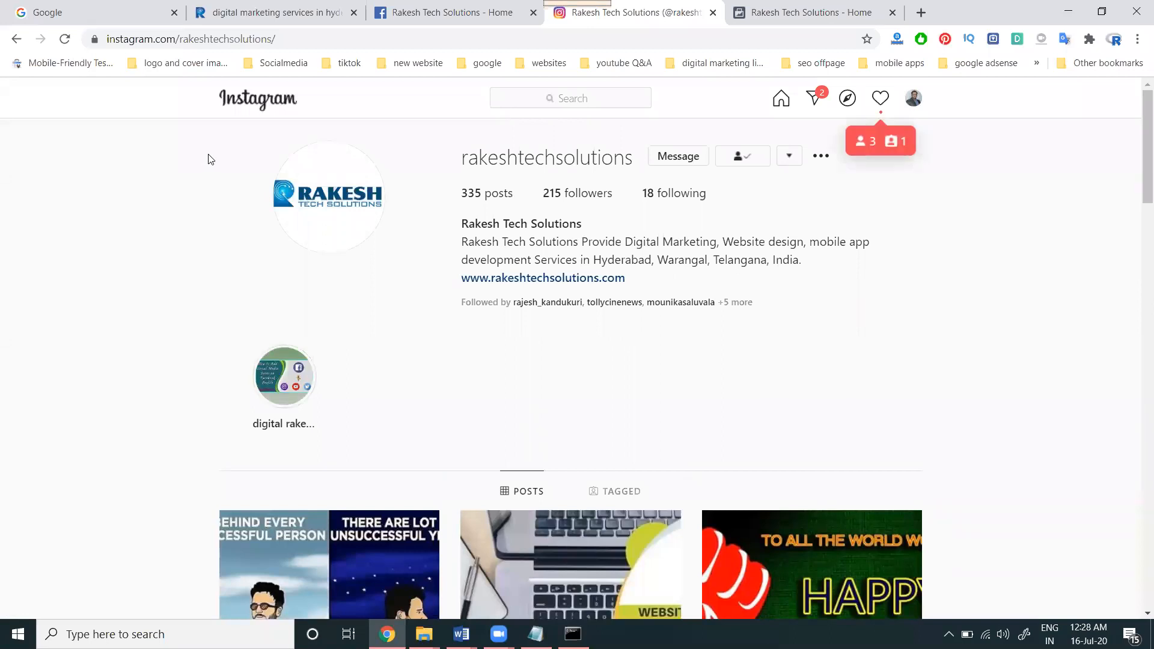
click(64, 41)
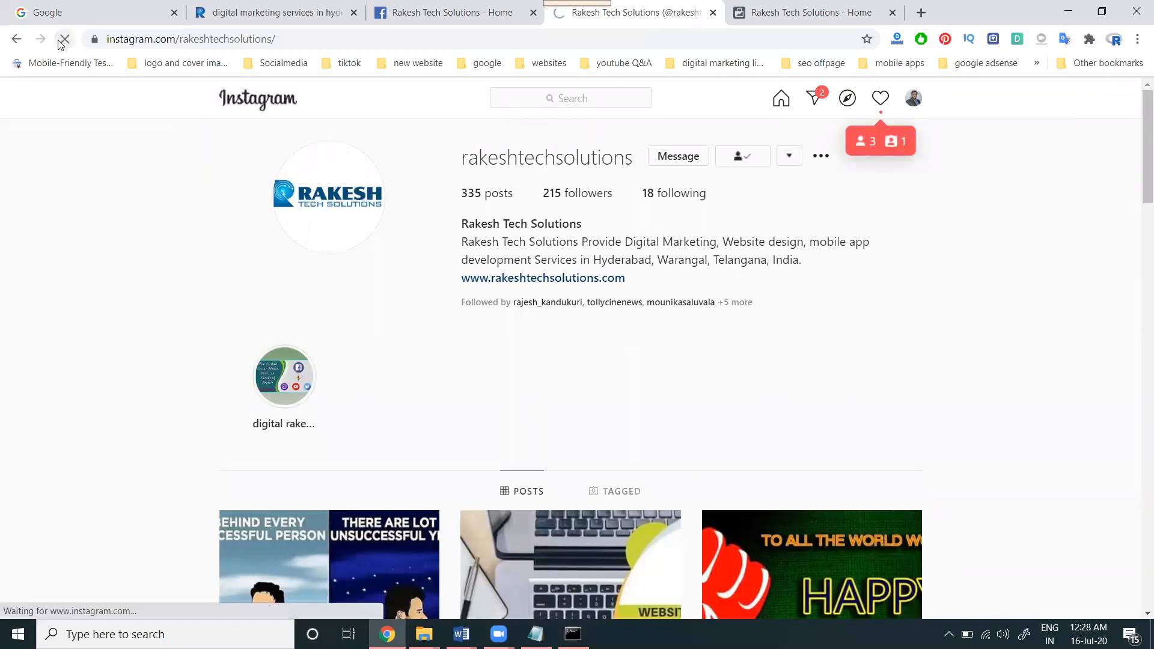
scroll(152, 137, down, 4)
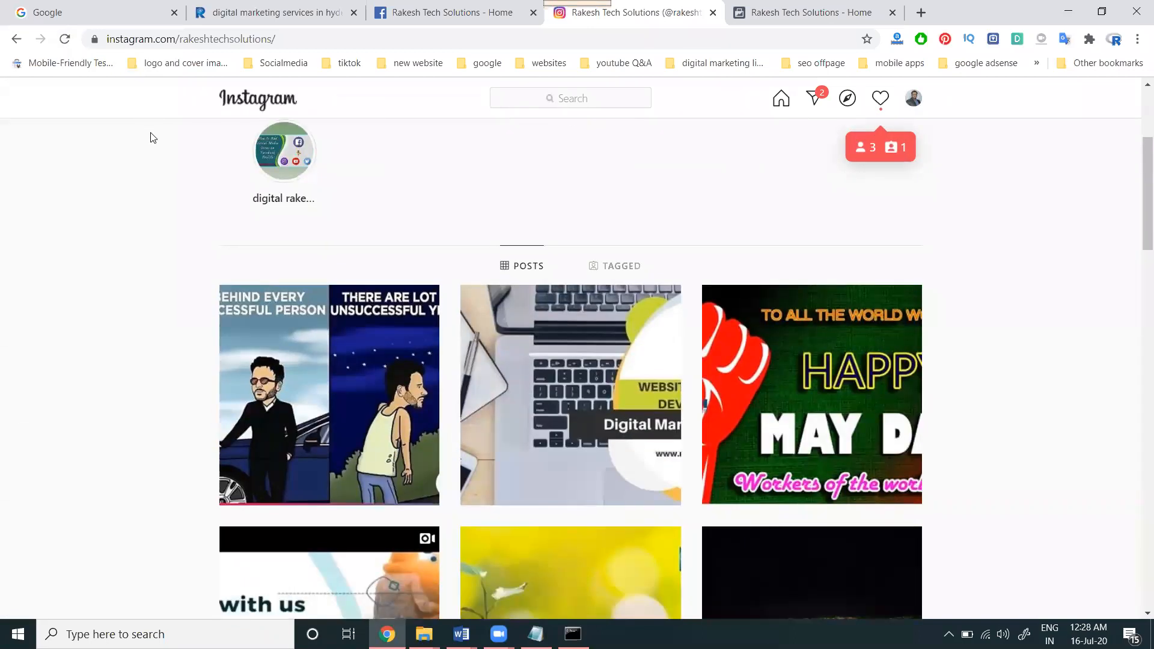
Check the published post on the Facebook page, reload the Instagram profile and view the newest post there.
click(765, 11)
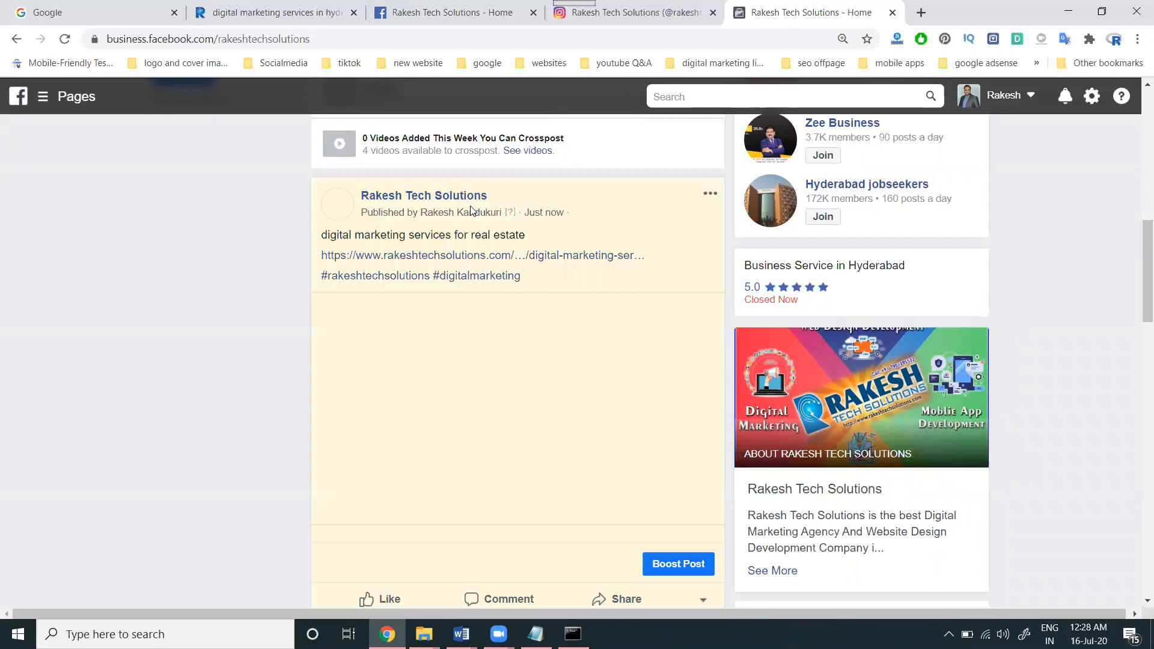
click(628, 12)
click(64, 38)
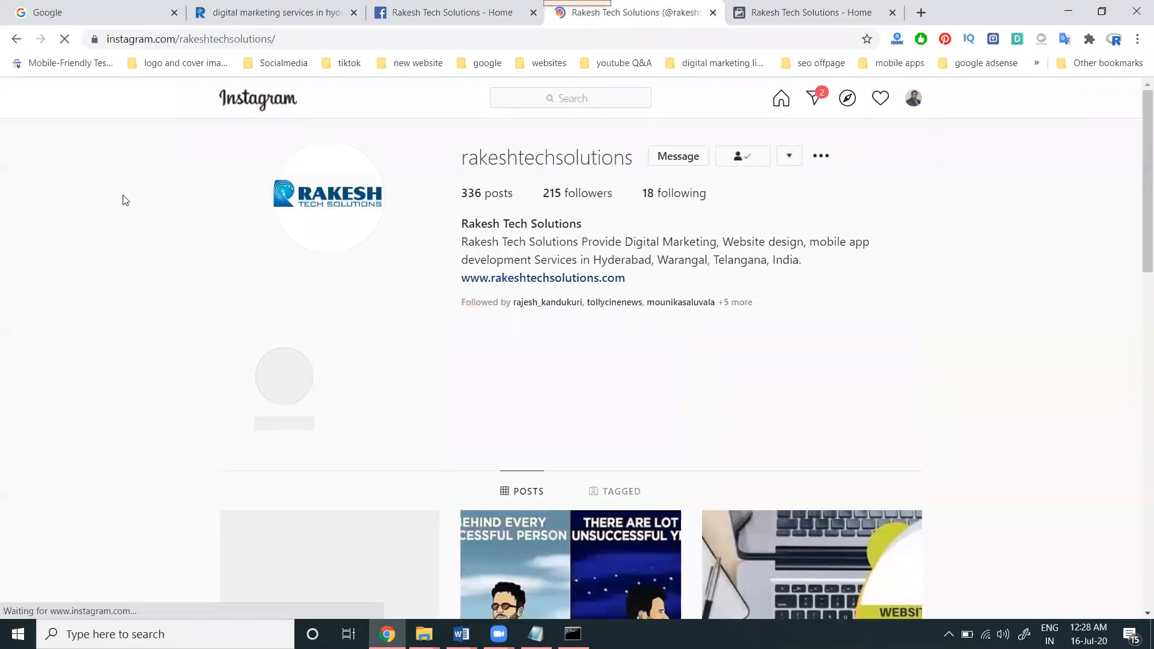
scroll(206, 240, down, 5)
click(288, 302)
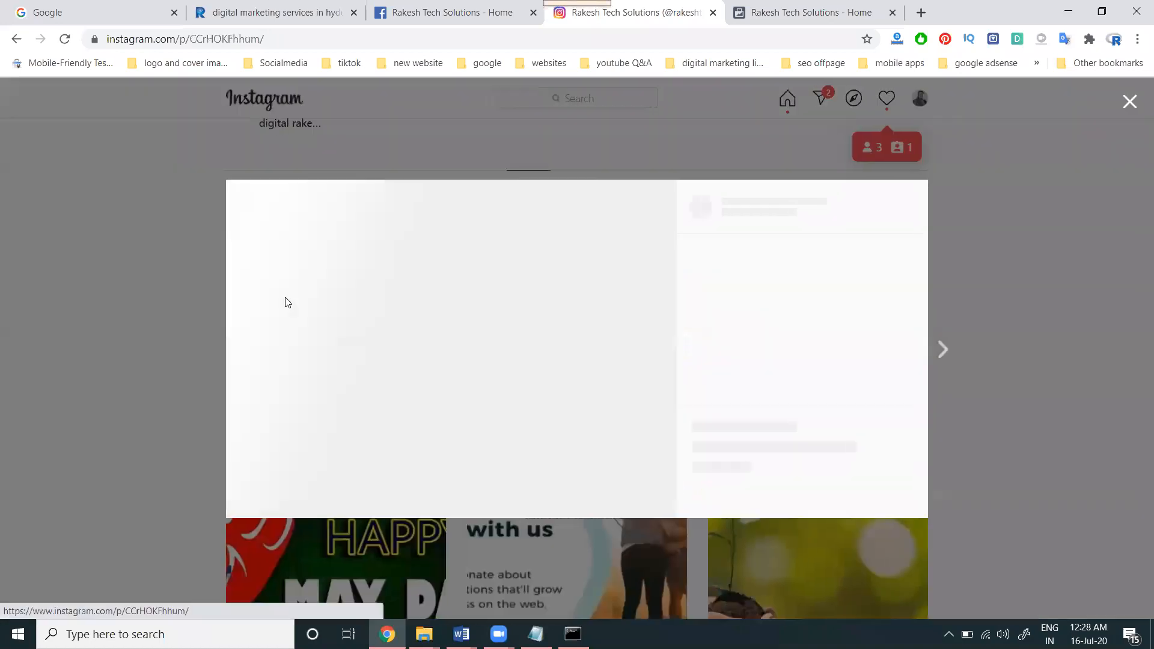
click(1128, 102)
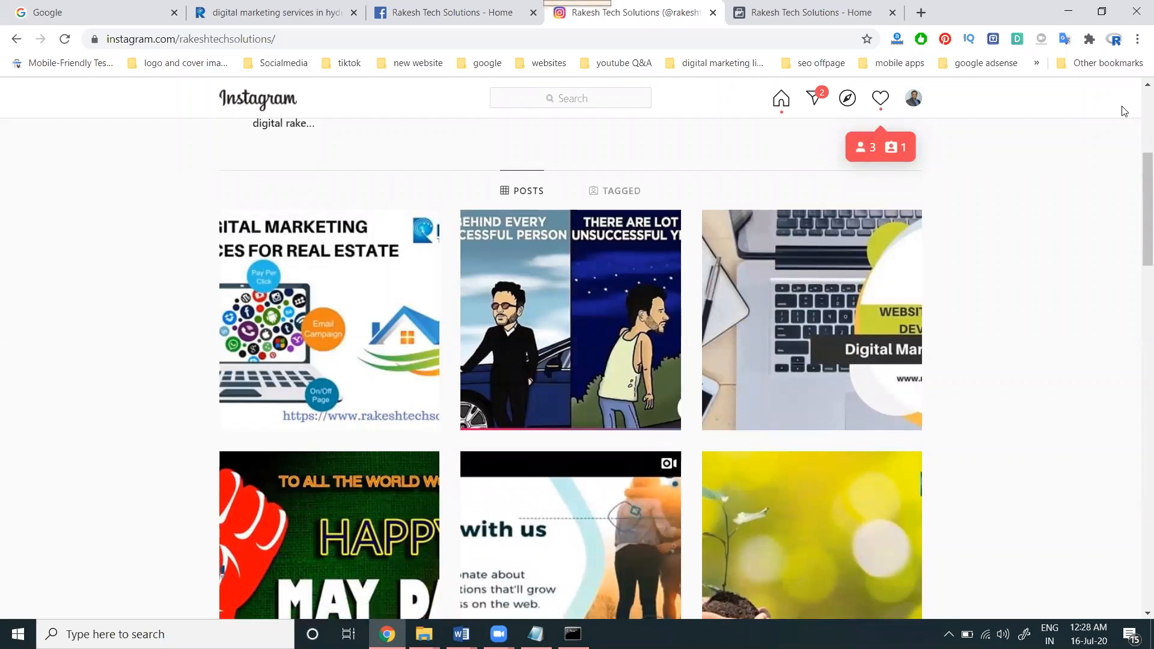
Open Facebook Creator Studio in a new browser tab and show its Instagram content library.
click(920, 13)
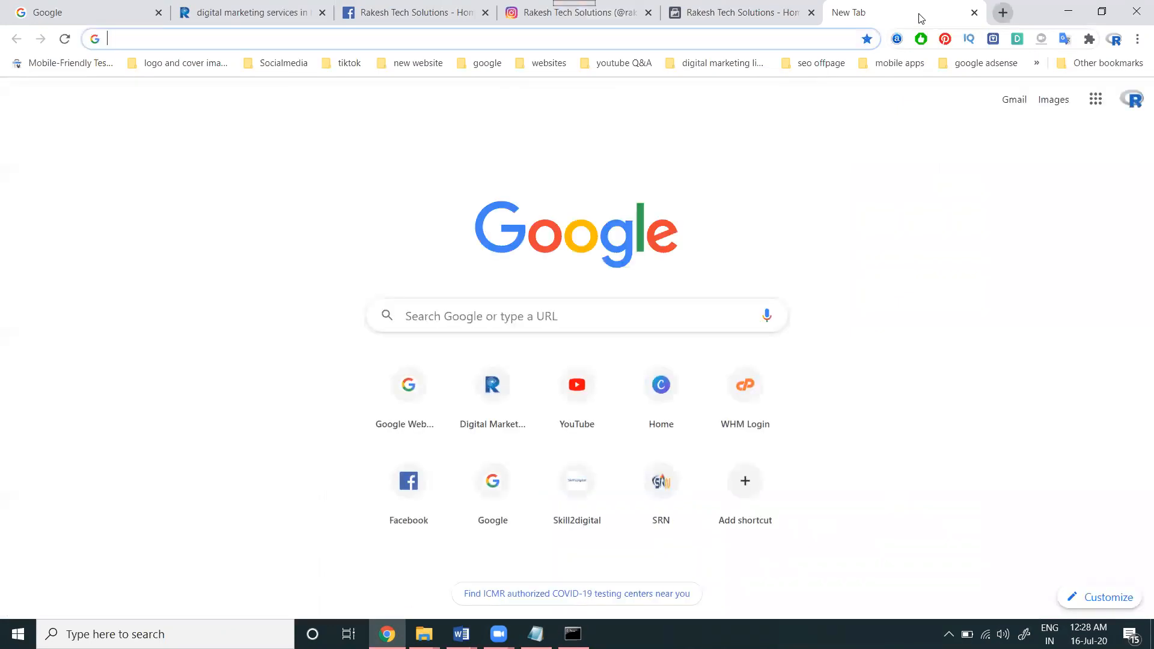
text(facebook.com)
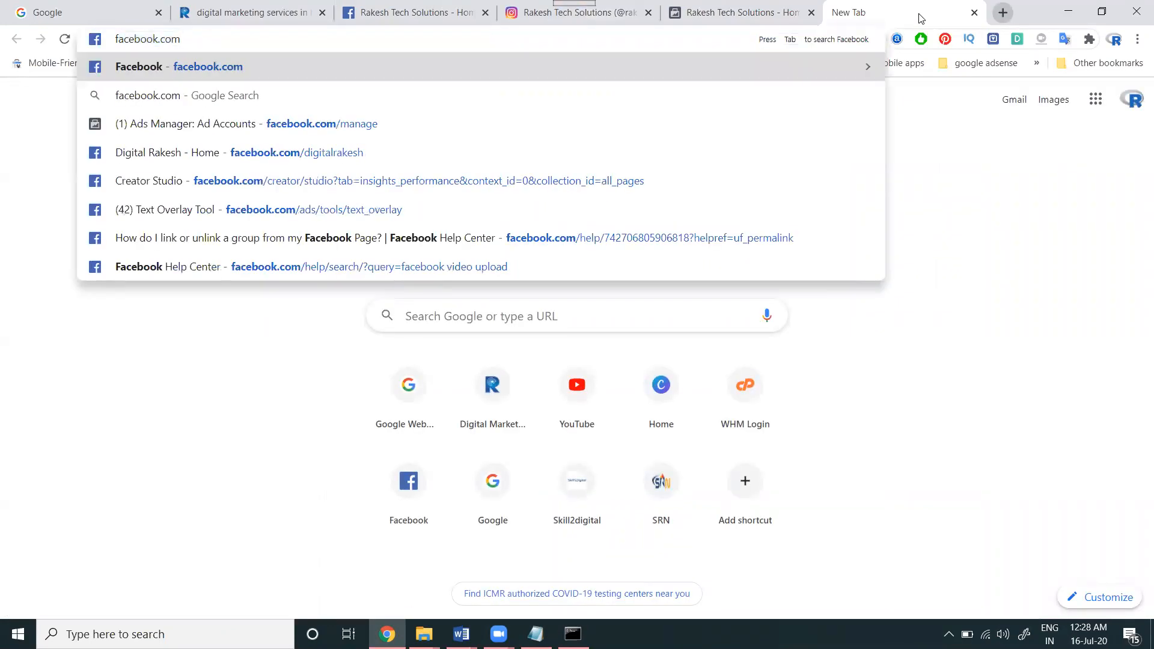
text(/c)
key(Return)
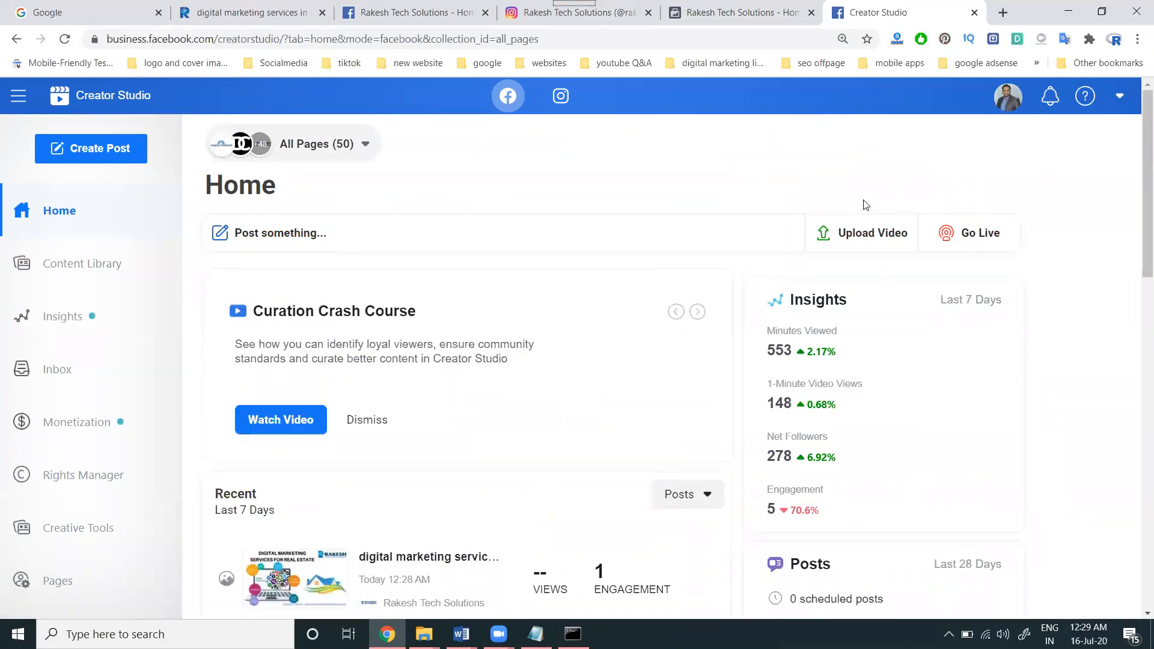
click(554, 105)
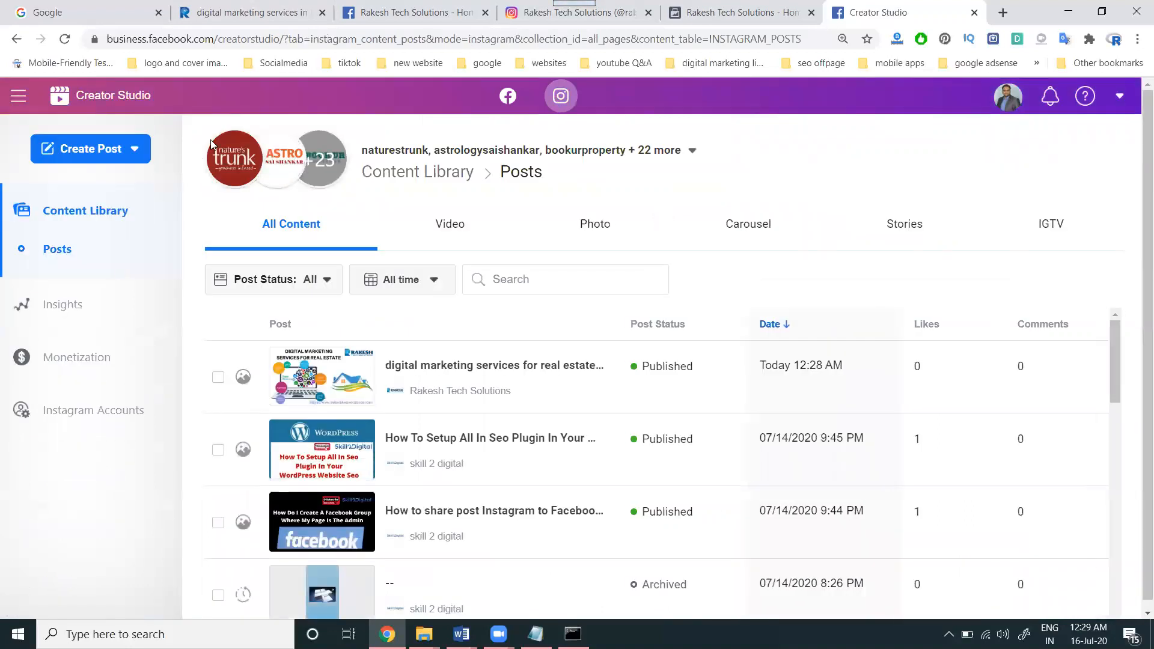
Start a new Instagram feed post in Creator Studio for the rakeshtechsolutions account.
click(740, 19)
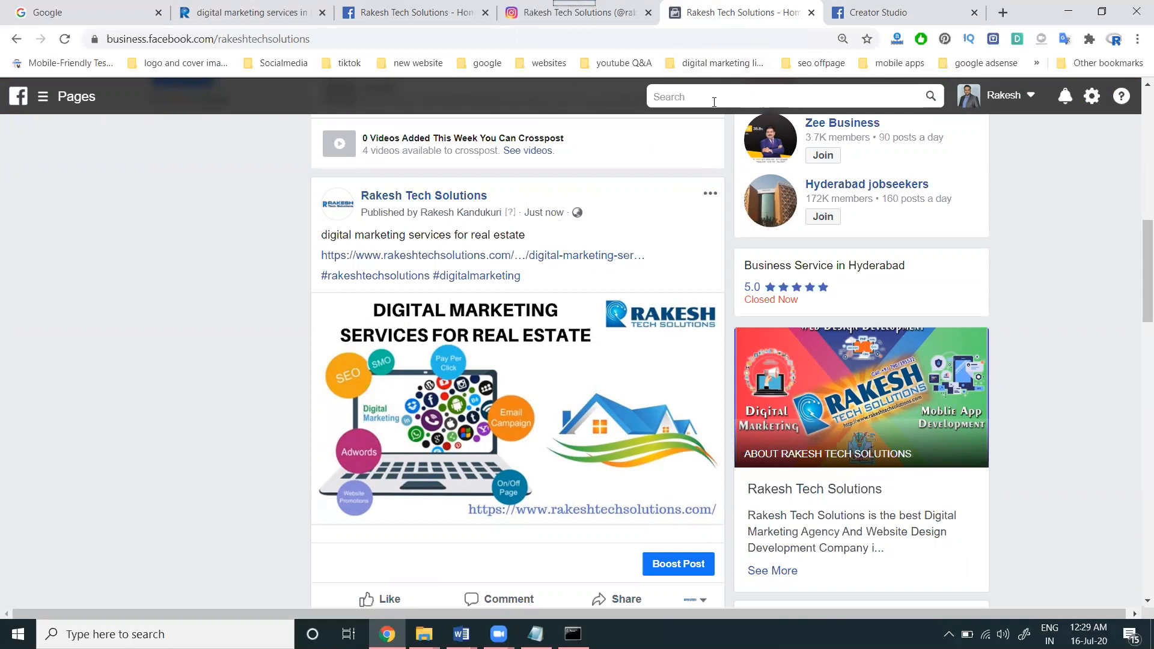
click(865, 14)
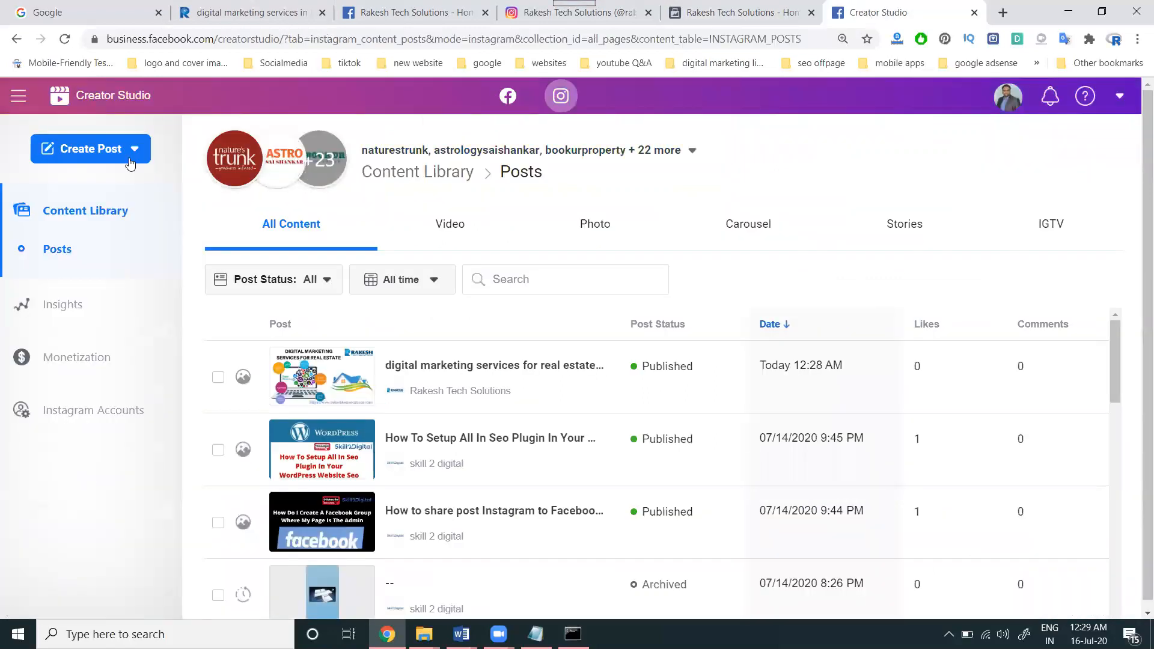
click(130, 164)
click(126, 191)
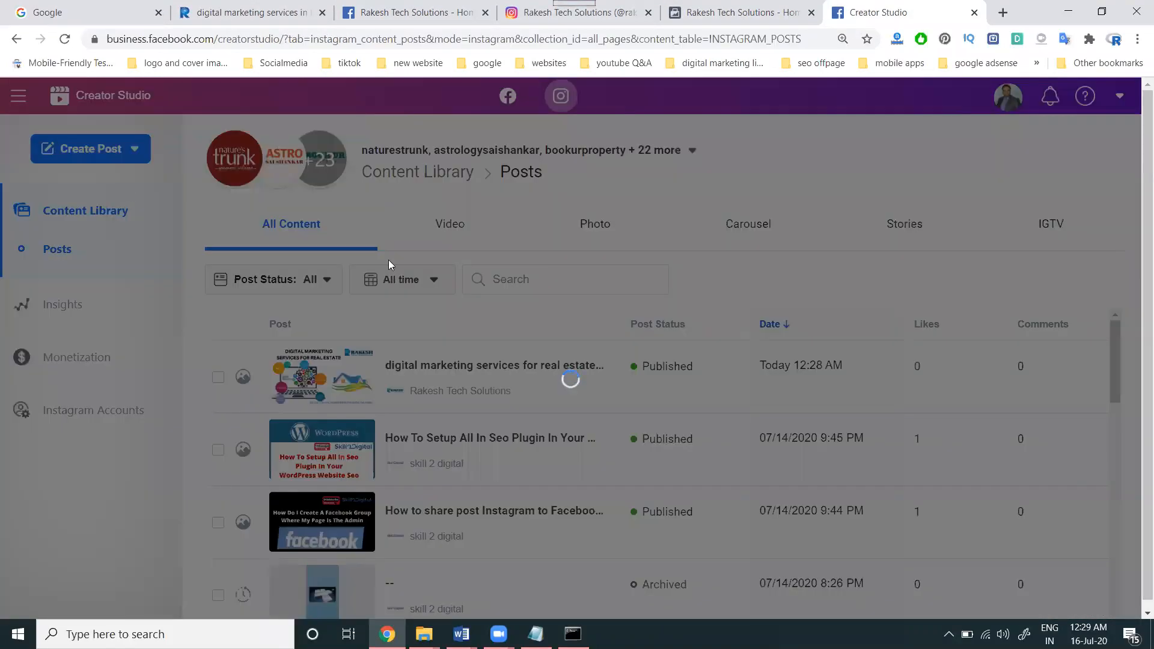
scroll(819, 356, down, 5)
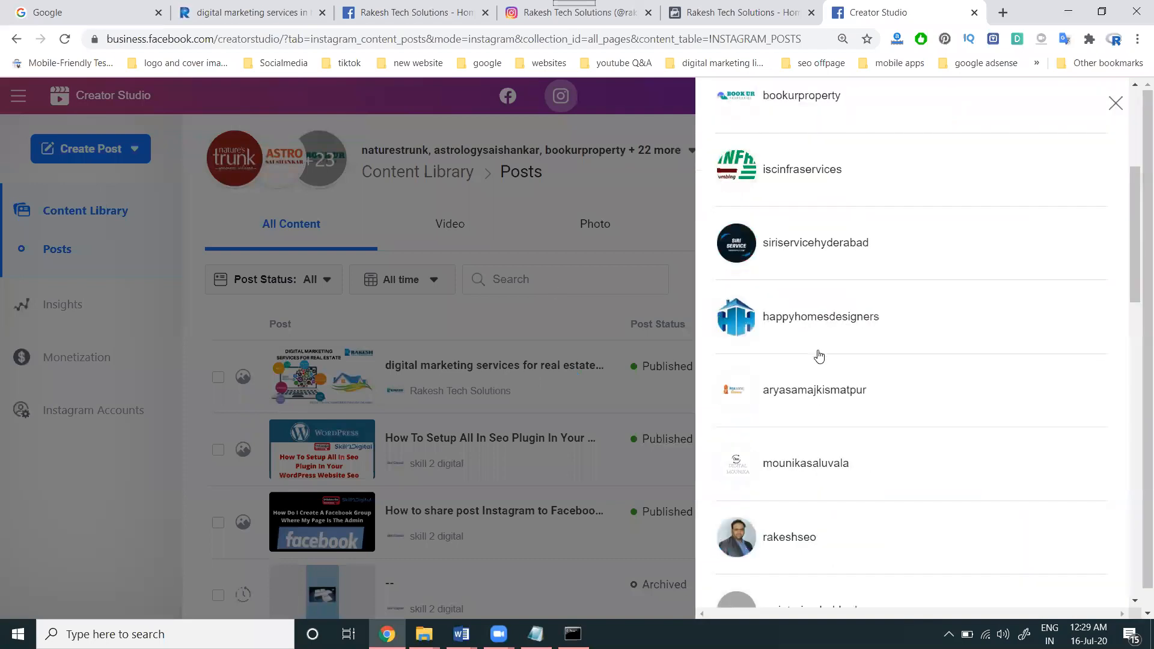
scroll(818, 356, down, 4)
scroll(819, 356, down, 8)
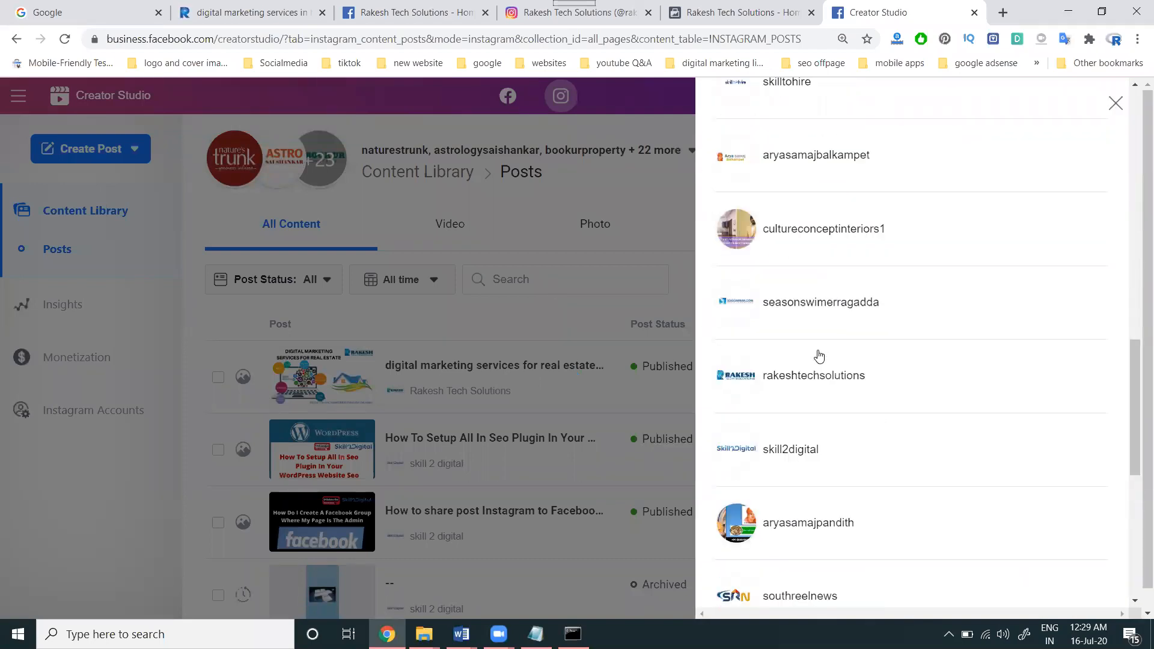
click(816, 376)
Upload the video "Rakesh Tech Solutions" from the "animated videos" folder to the post, copying its file name first.
scroll(670, 366, down, 3)
click(625, 382)
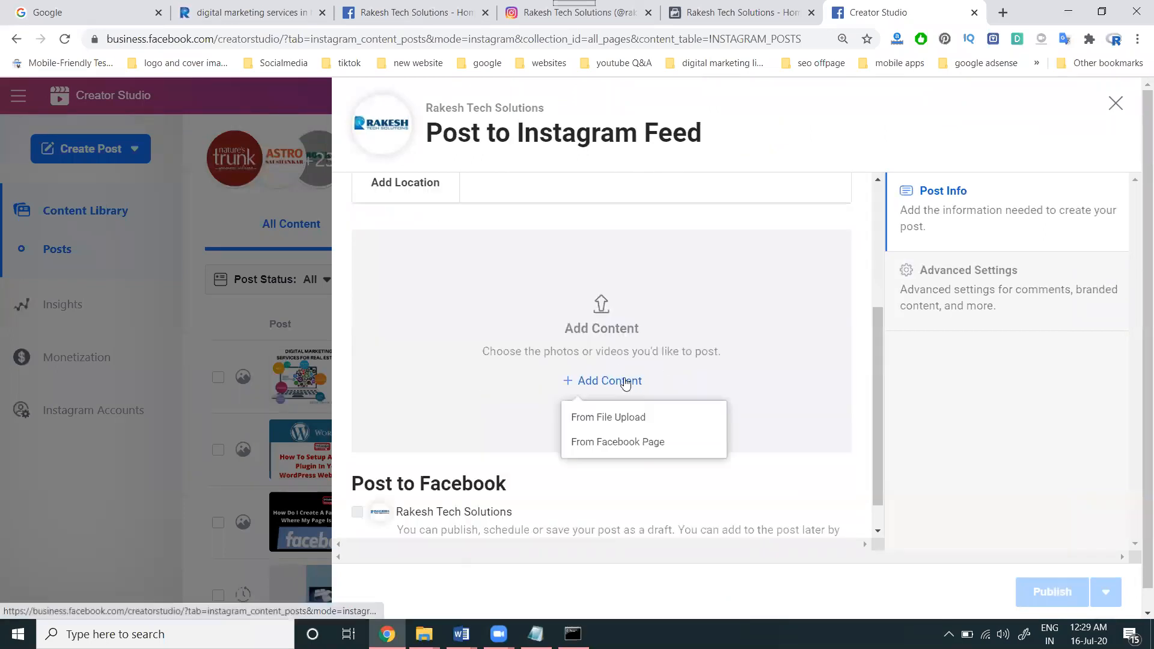
click(631, 420)
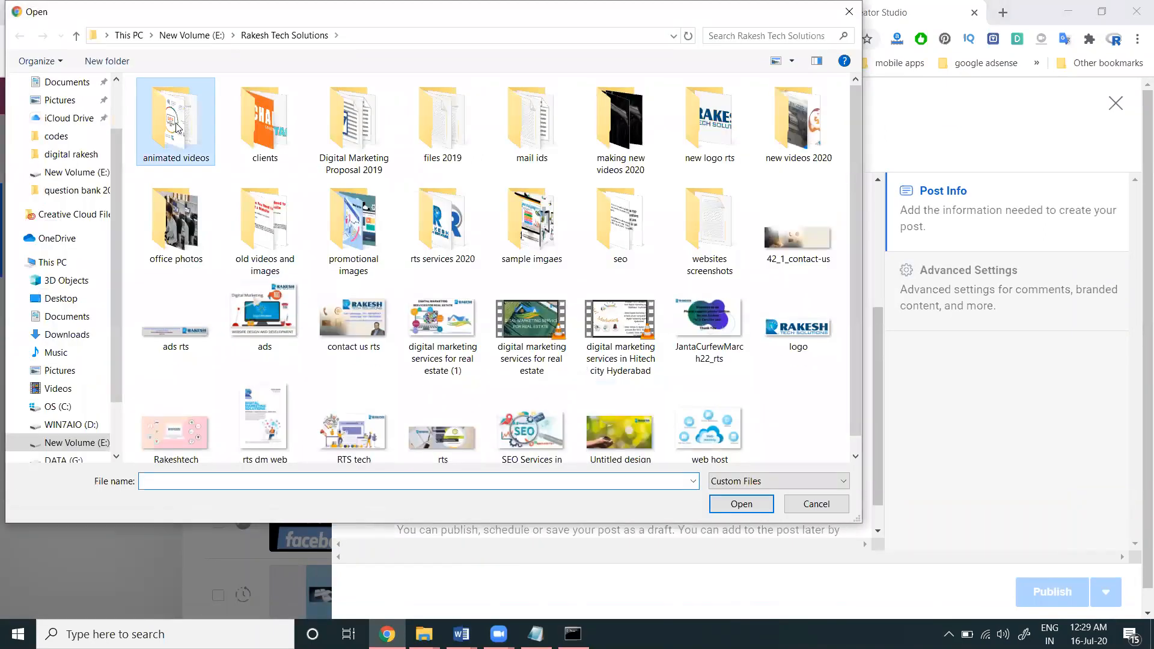
double_click(176, 123)
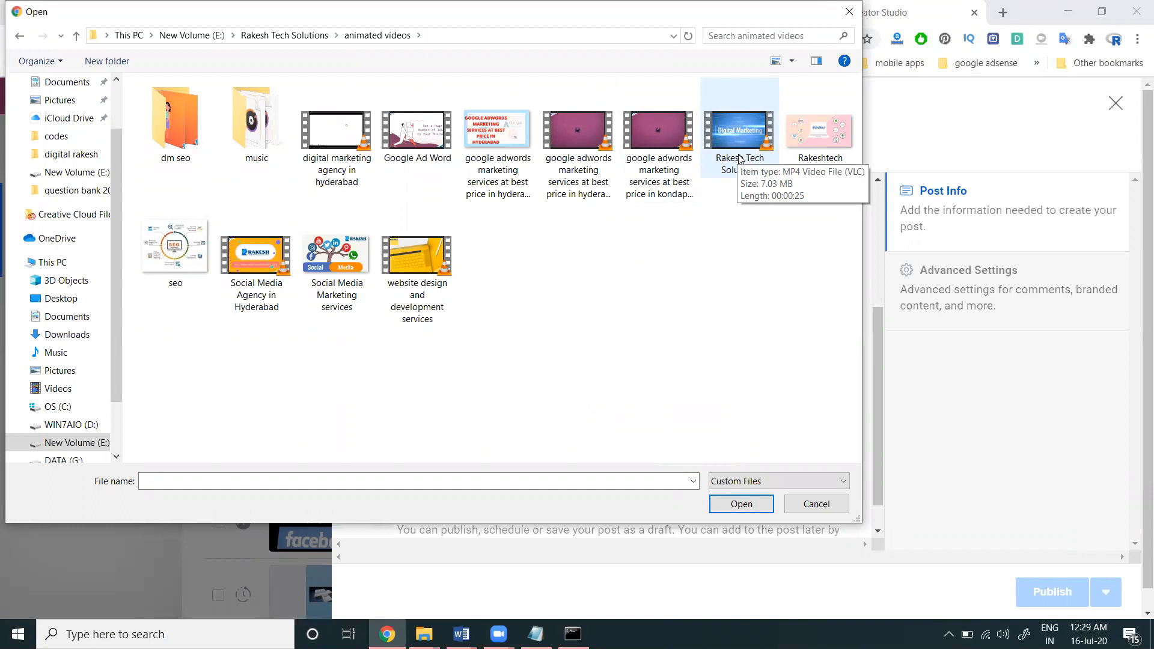
click(740, 159)
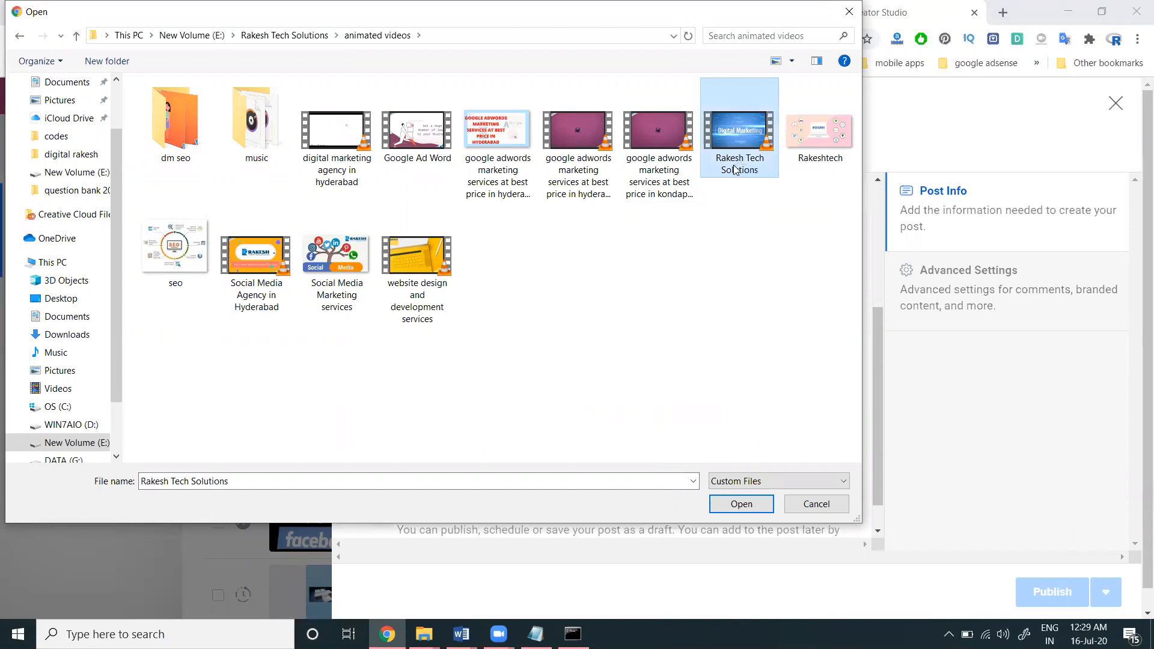
click(734, 168)
right_click(735, 170)
click(764, 207)
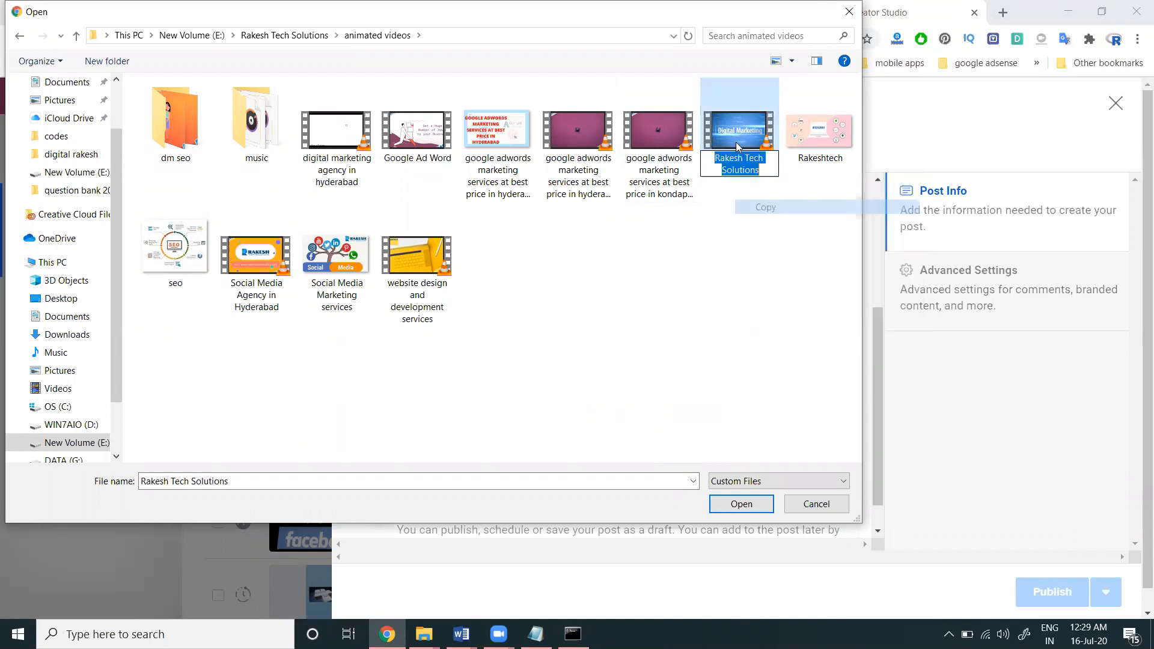
double_click(736, 142)
Set the post to publish also to the Rakesh Tech Solutions Facebook page and paste the copied file name as caption.
scroll(452, 423, down, 2)
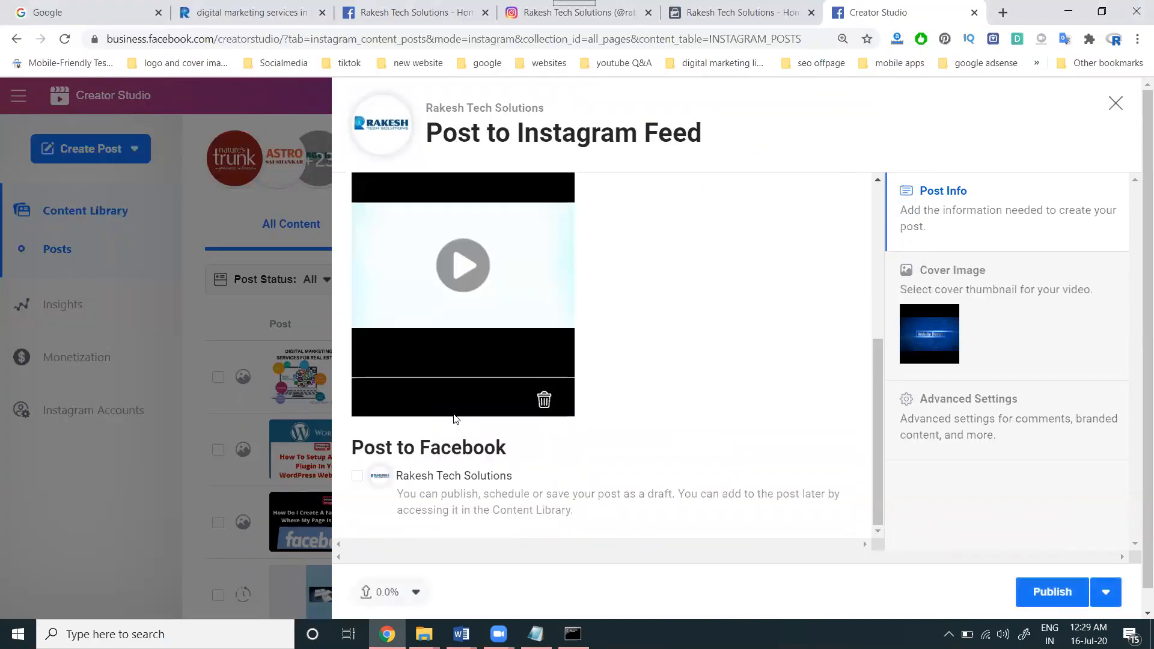
click(358, 476)
scroll(475, 464, up, 5)
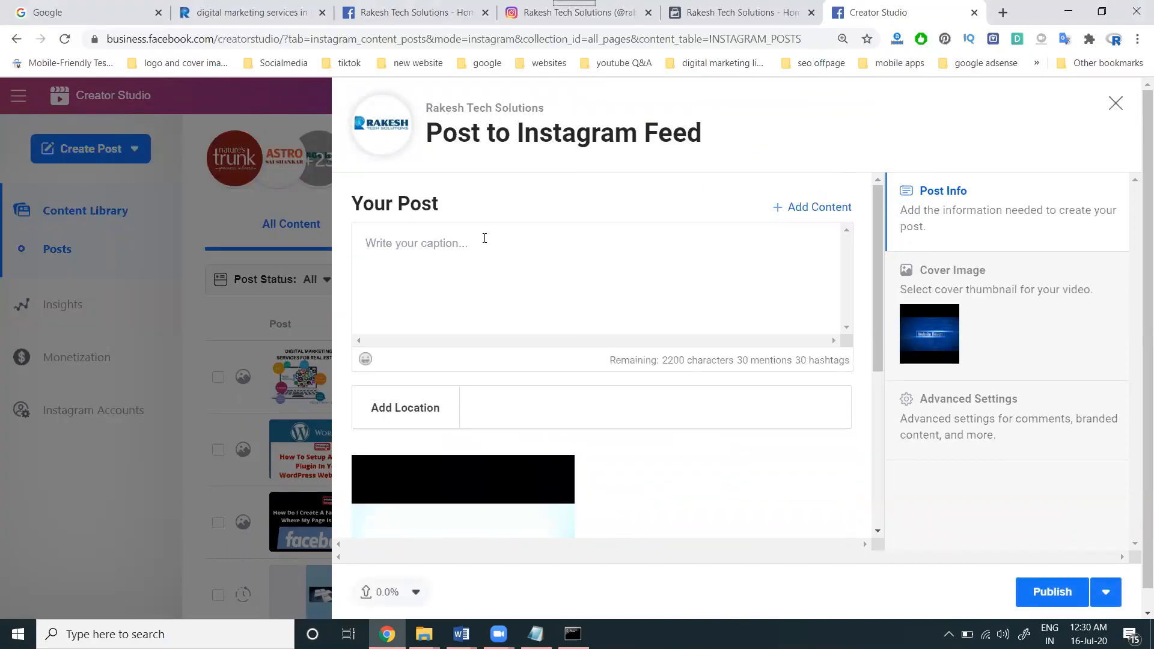
key(ctrl+v)
Copy the "Welcome to Rakesh Tech Solutions" paragraph from the website's home page and paste it below the caption's first line.
click(253, 12)
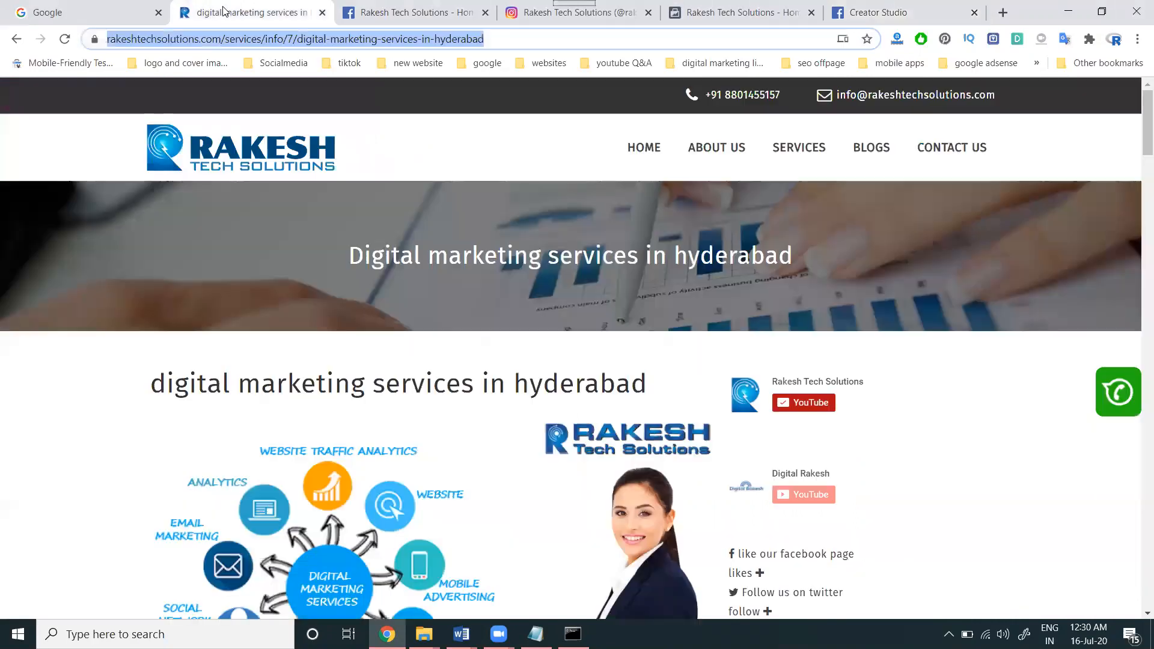
click(637, 147)
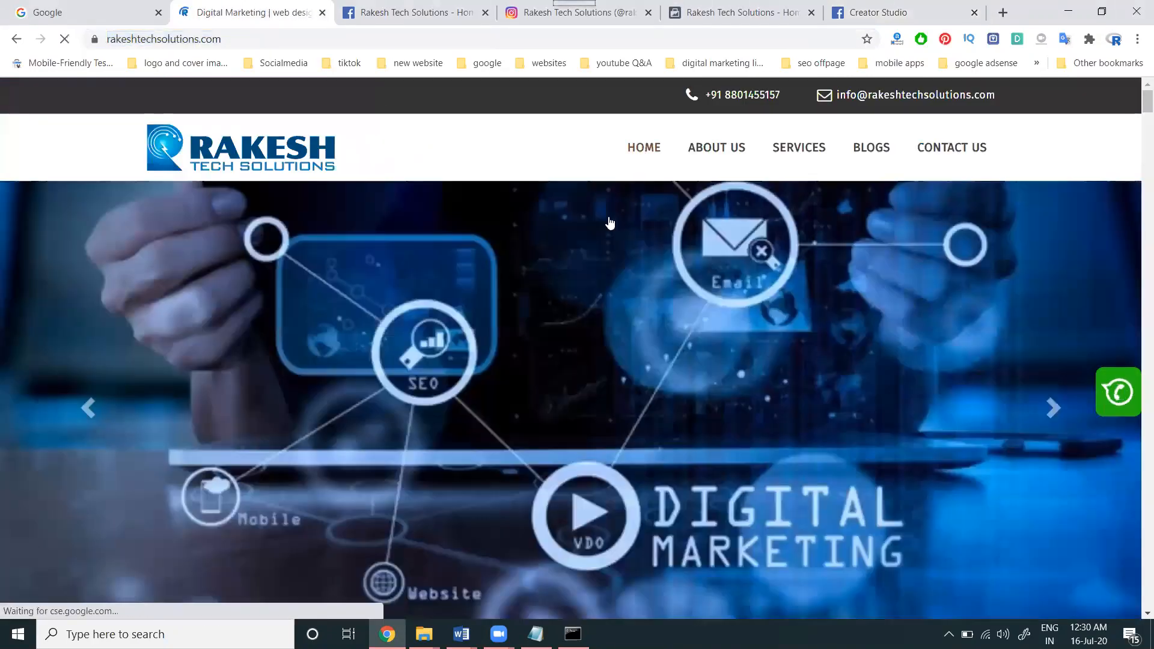
scroll(560, 265, down, 10)
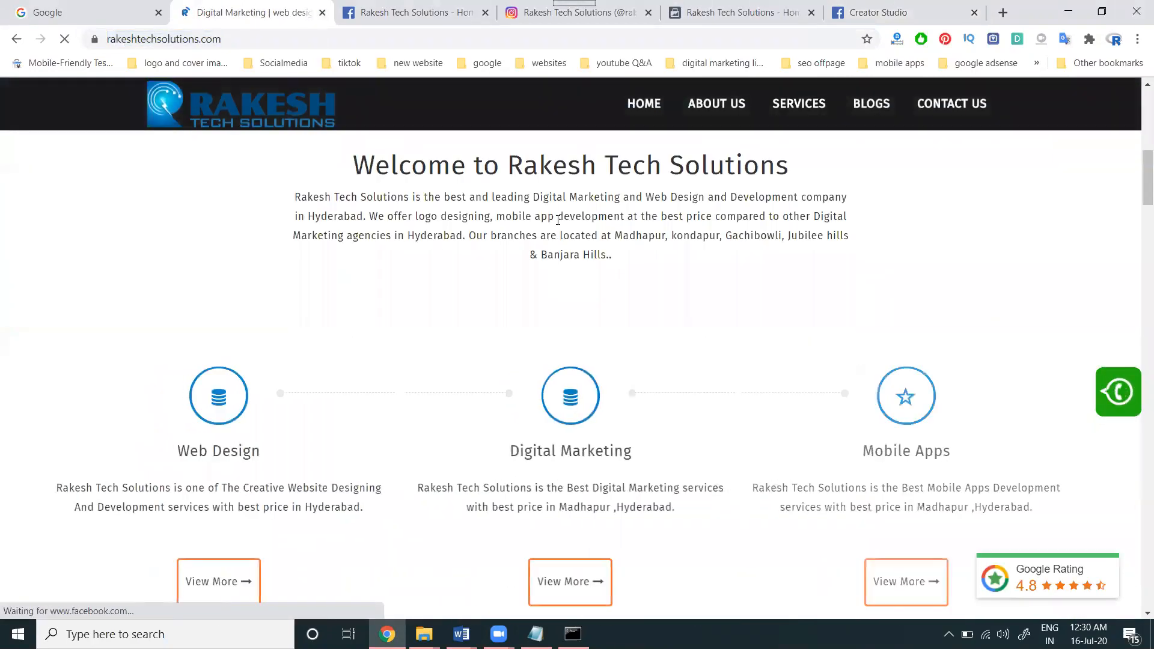
click(559, 224)
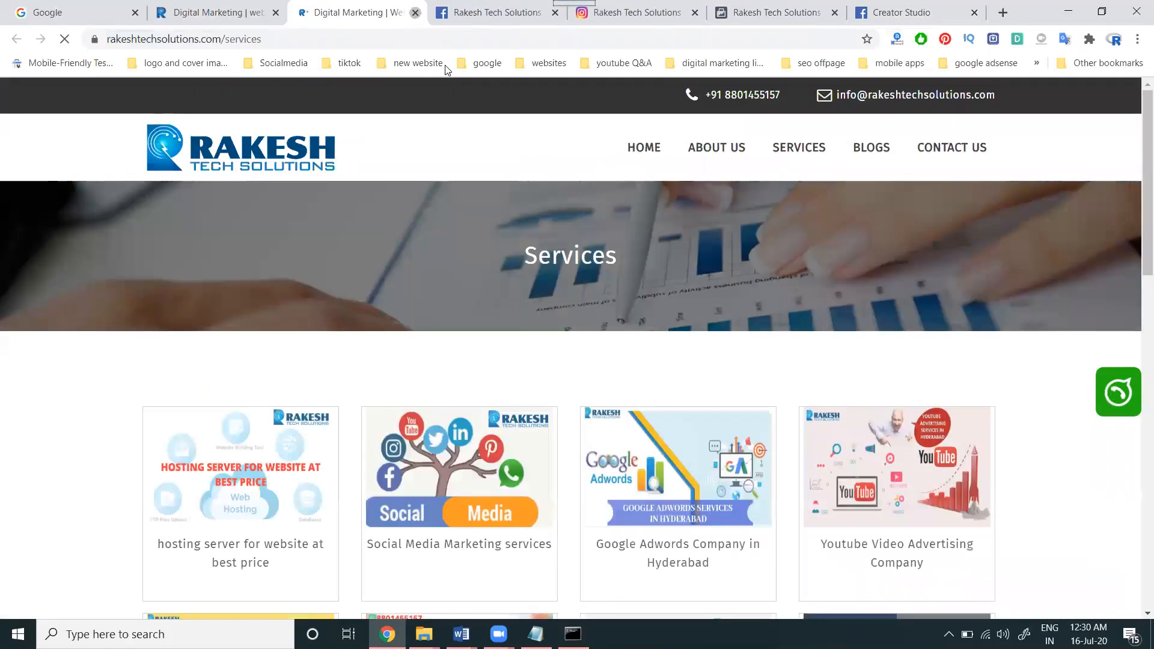
key(ctrl+w)
click(812, 474)
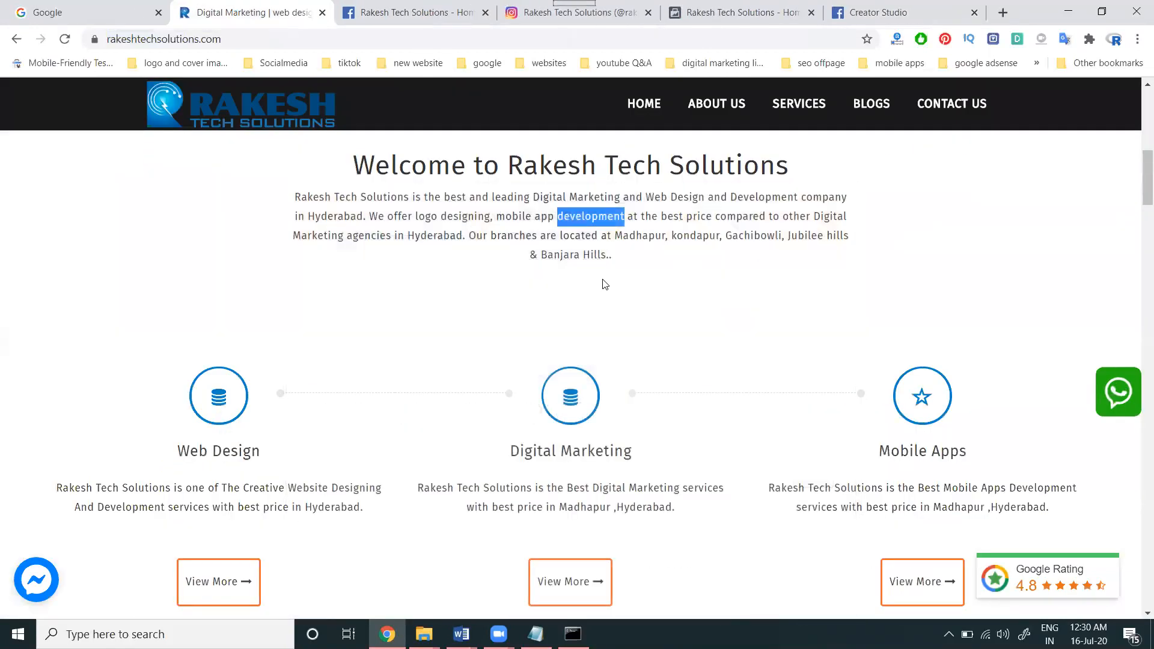
triple_click(592, 221)
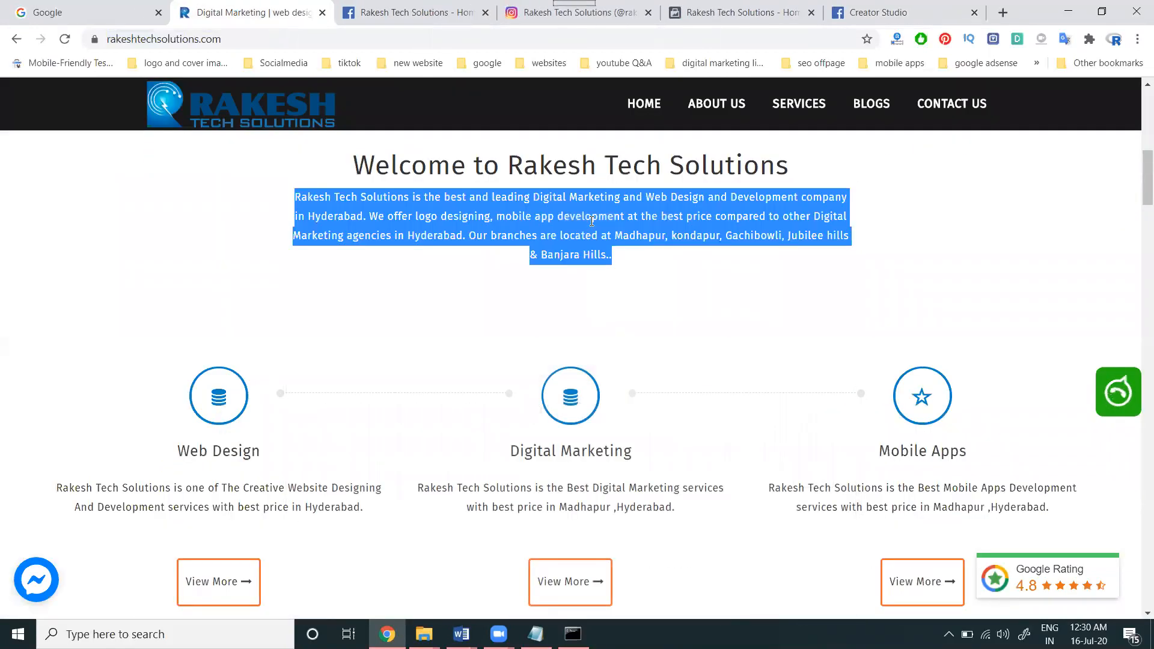
click(841, 7)
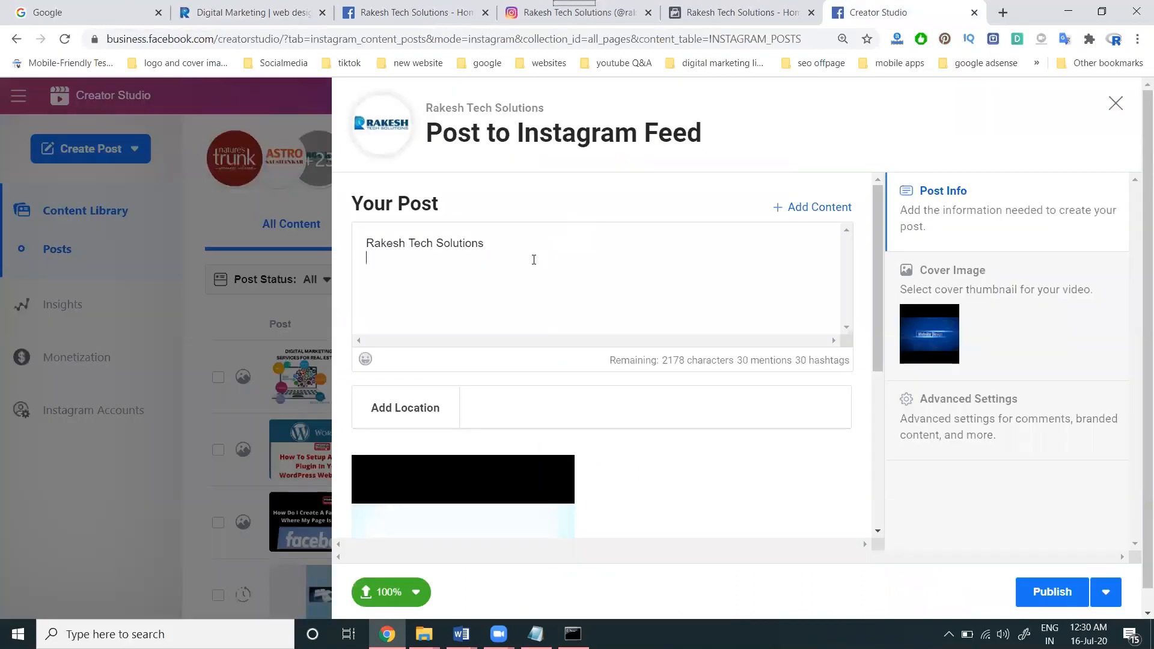
key(ctrl+v)
scroll(839, 344, down, 1)
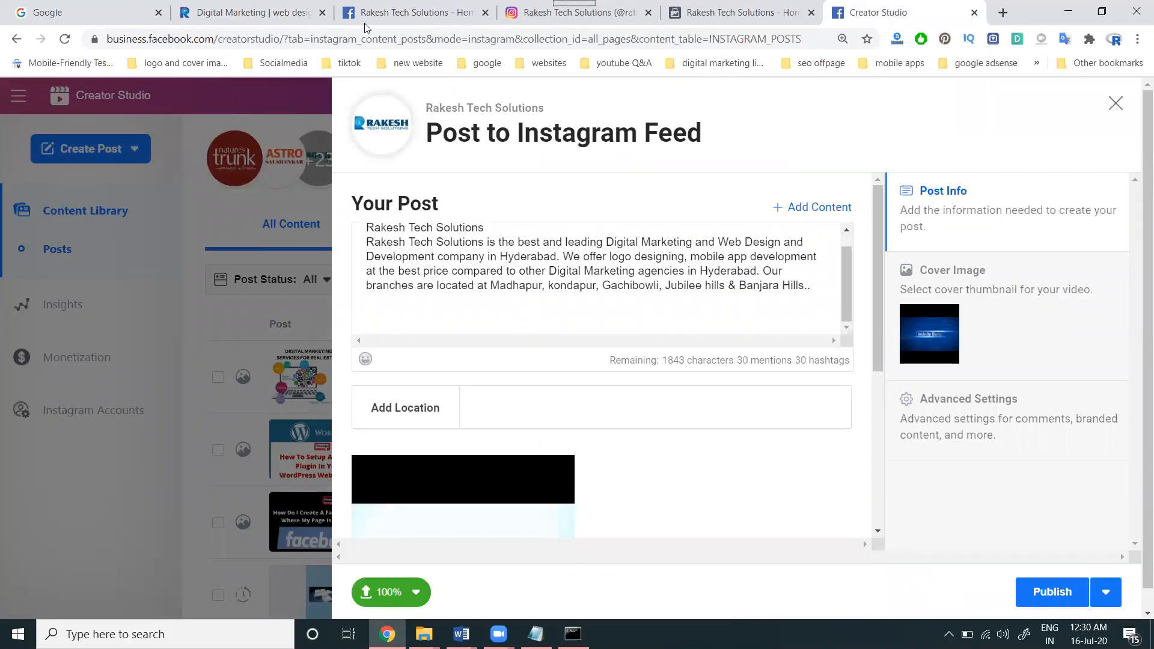
Copy the rakeshtechsolutions.com address from the company website and paste it at the end of the Instagram post's caption.
click(271, 12)
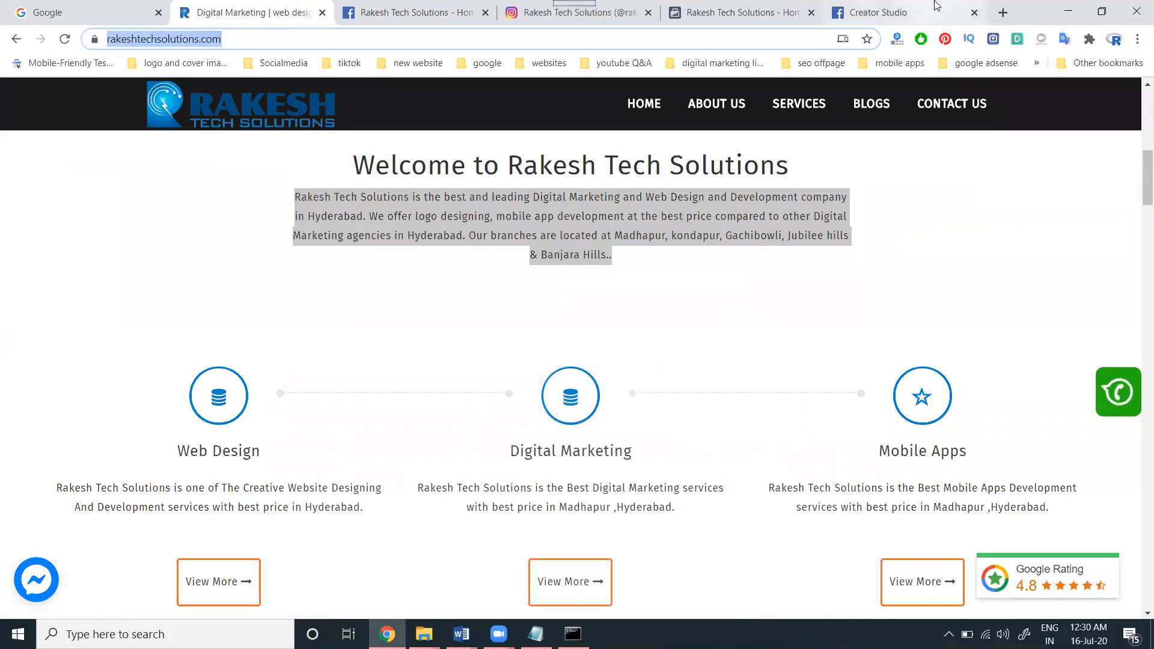
click(935, 7)
key(ctrl+v)
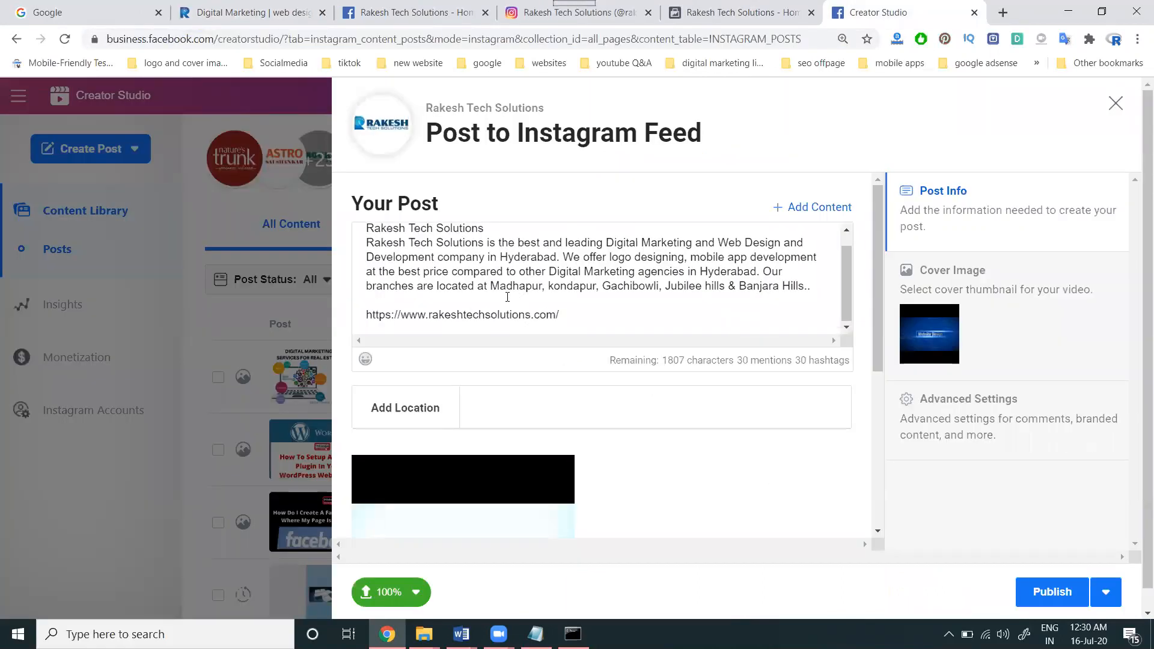
Copy the complete caption and publish the post to the Instagram feed and the selected Facebook page.
key(ctrl+a)
key(ctrl+c)
scroll(740, 383, down, 5)
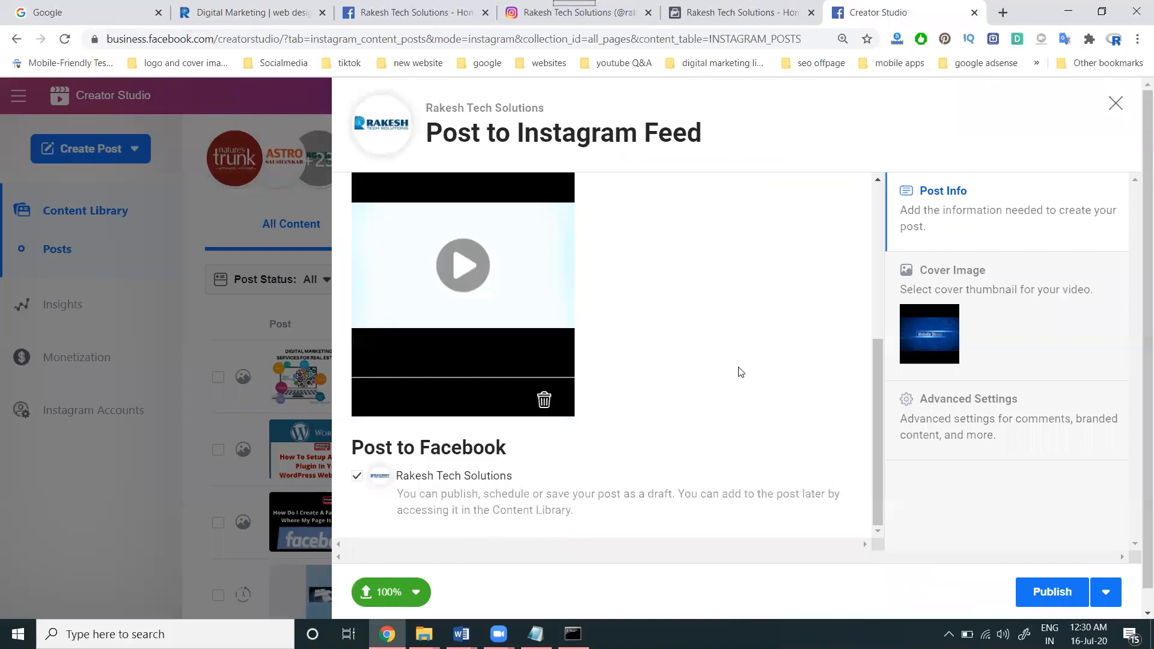
click(1038, 590)
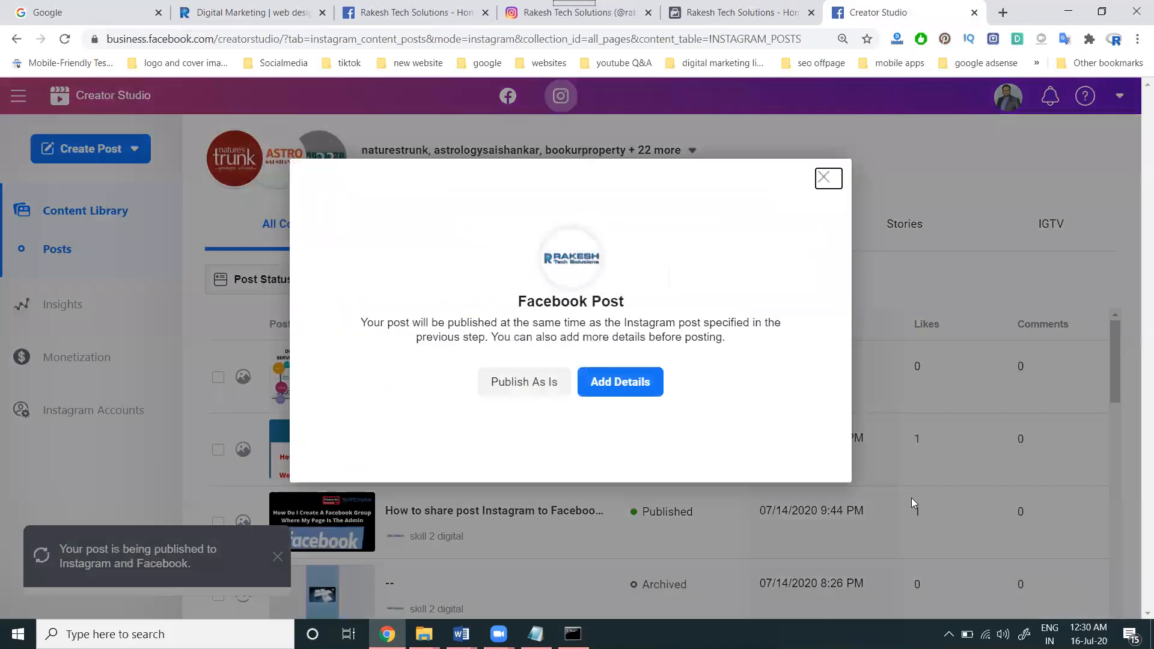
Add details to the Facebook post: paste the copied caption as video description and its first line, "Rakesh Tech Solutions", as title.
click(621, 388)
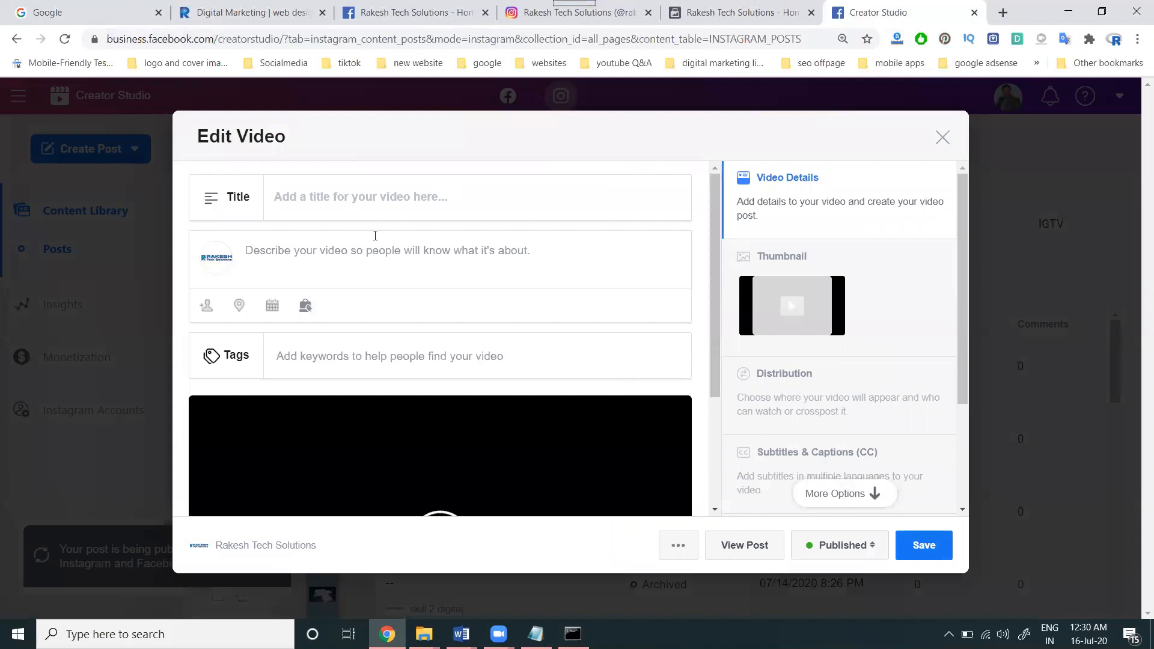
click(368, 243)
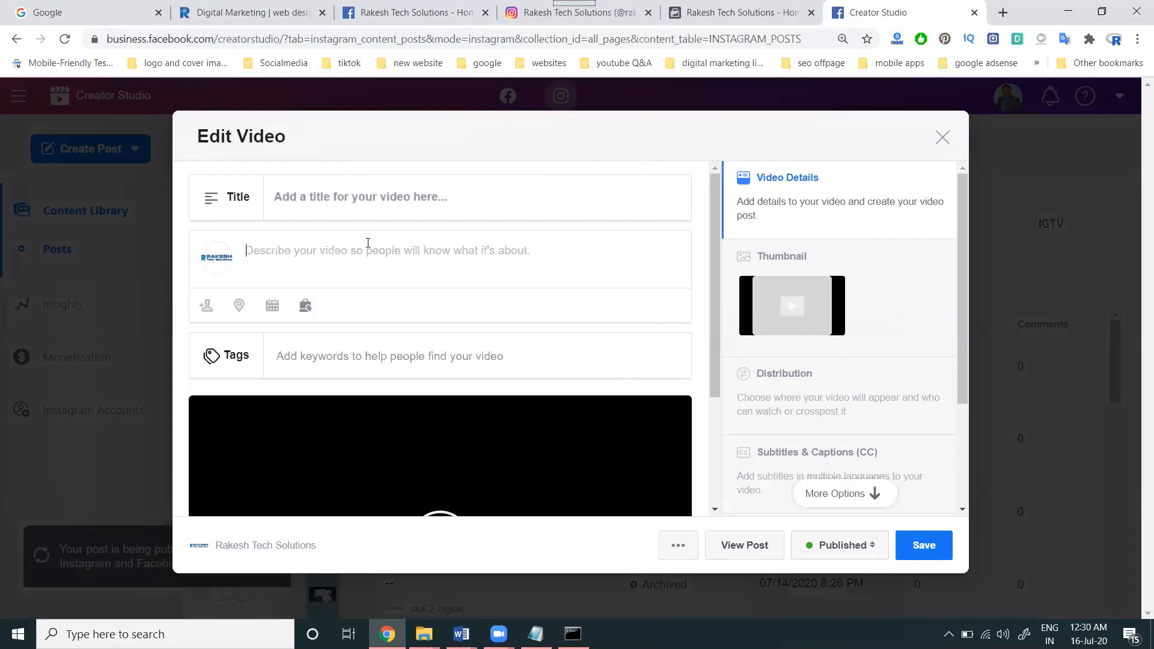
key(ctrl+v)
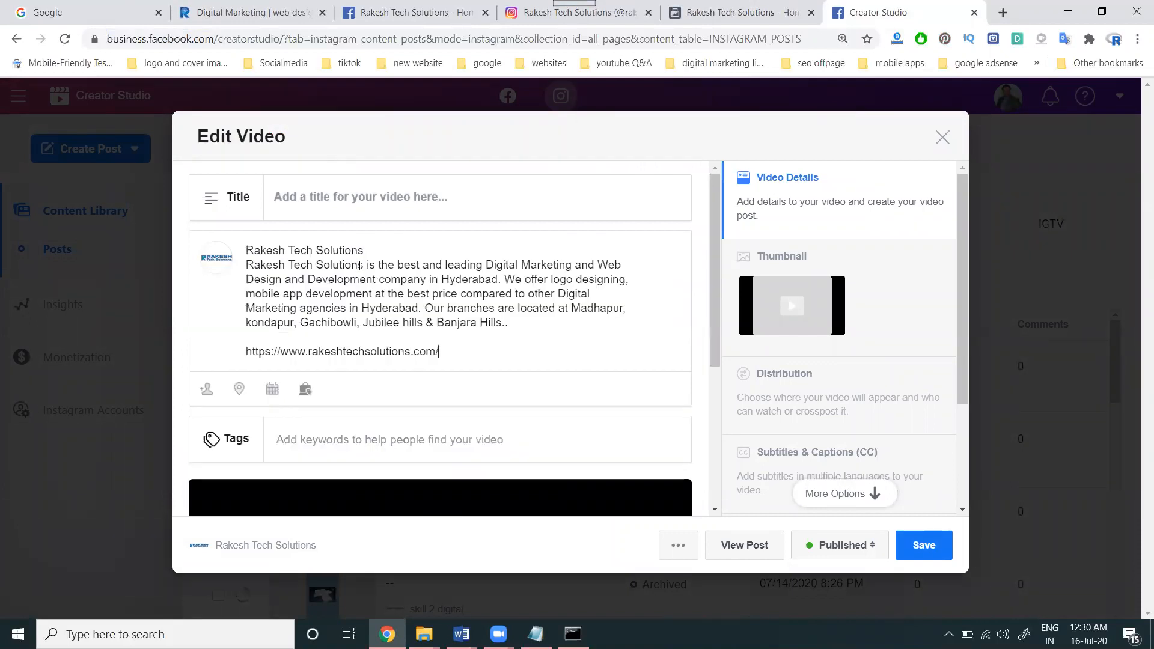
triple_click(359, 251)
key(ctrl+c)
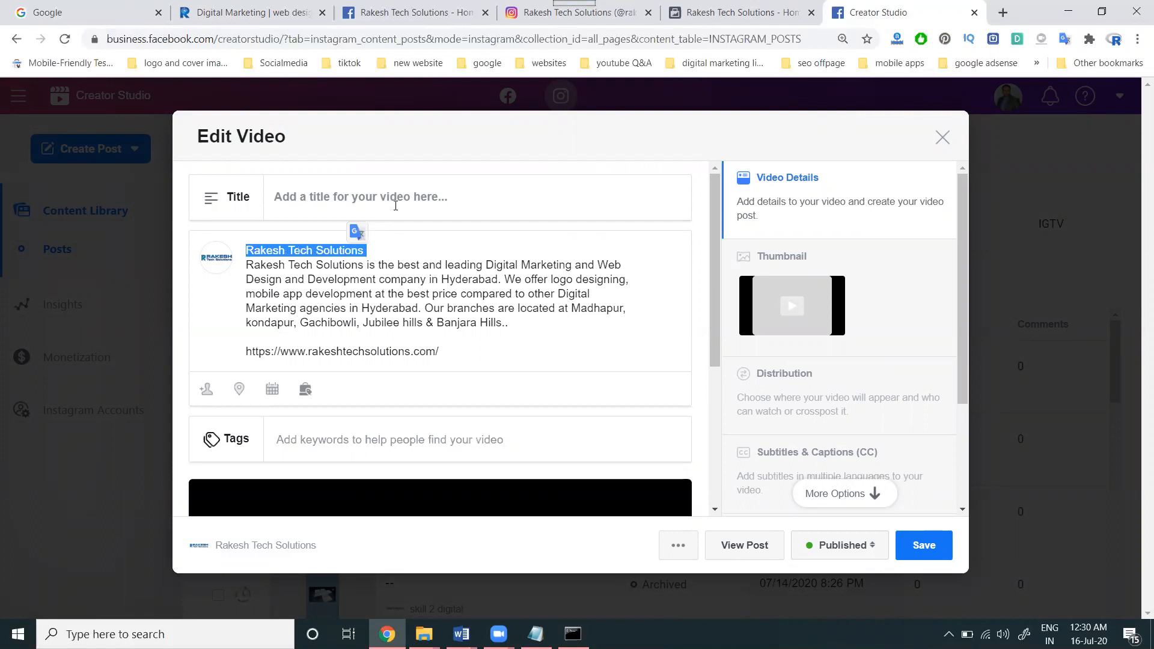
click(395, 206)
key(ctrl+v)
Upload the "Rakeshtech" image from the "animated videos" folder as the video's custom thumbnail and try to save the video.
click(798, 256)
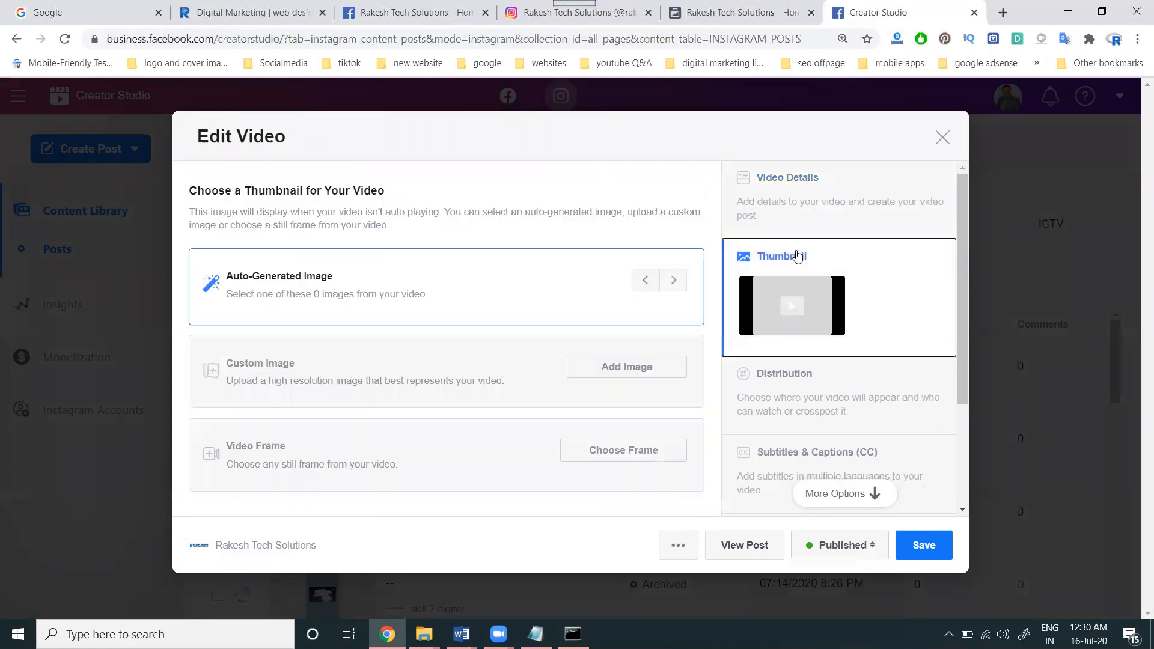
click(625, 364)
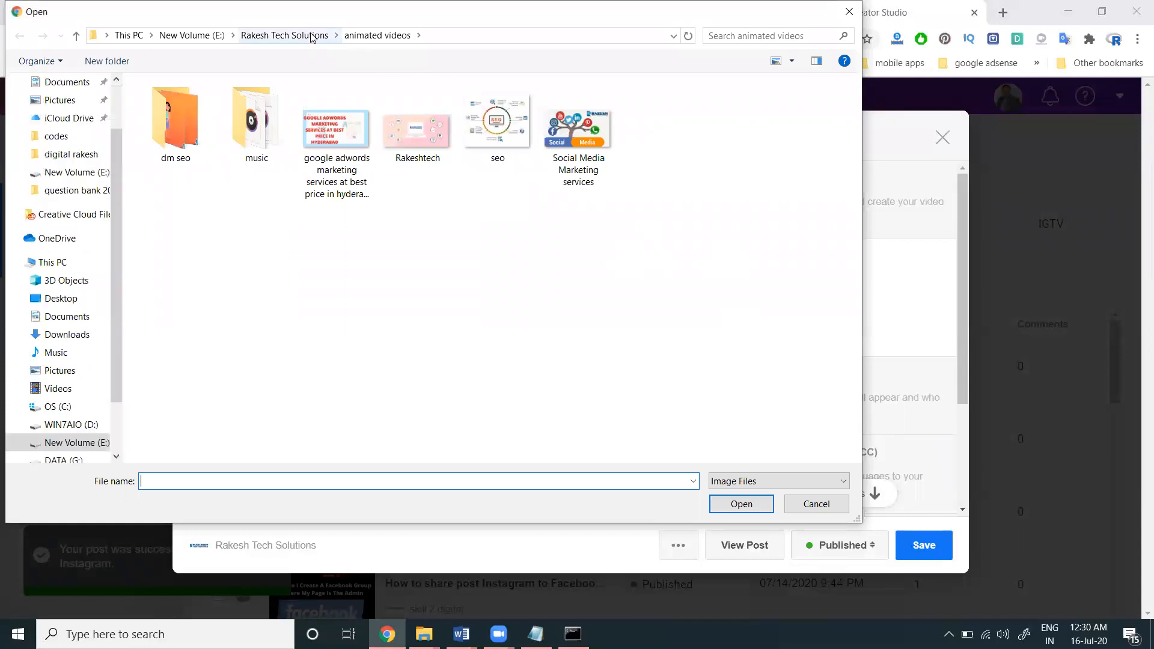
double_click(415, 129)
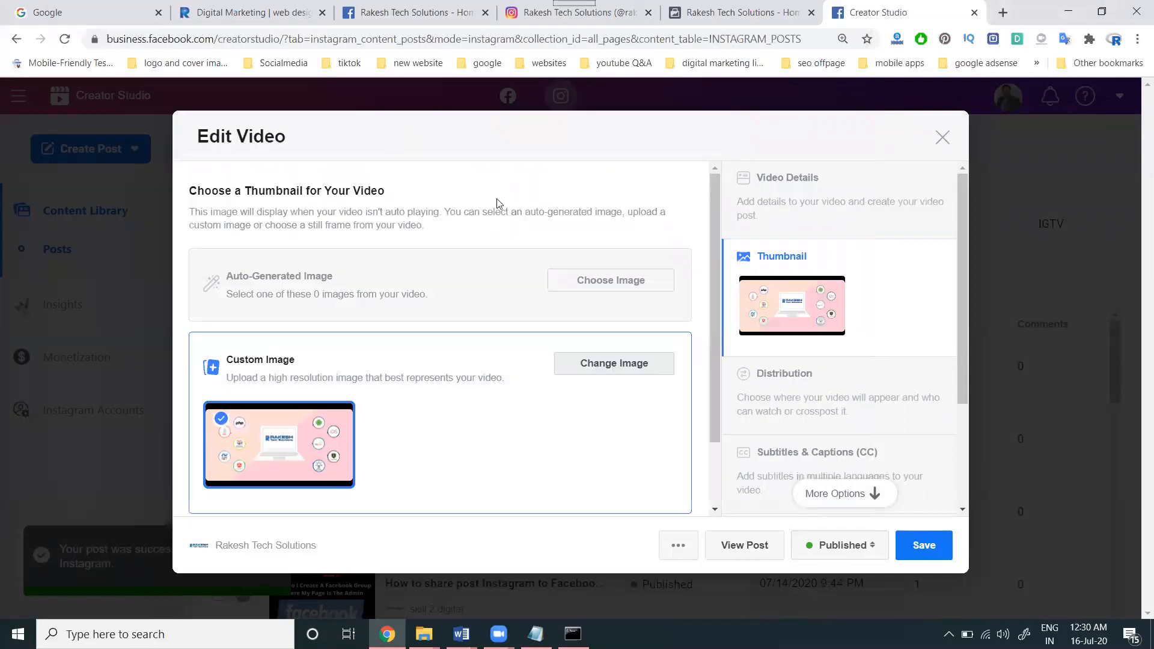
scroll(635, 327, down, 2)
click(911, 546)
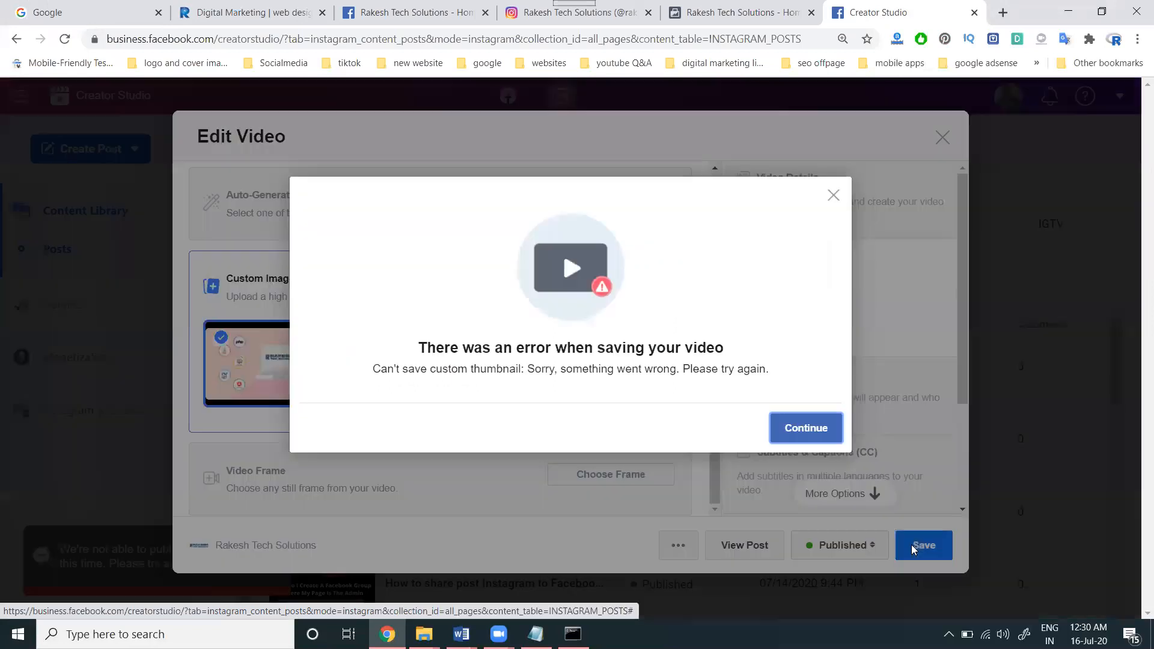
click(810, 424)
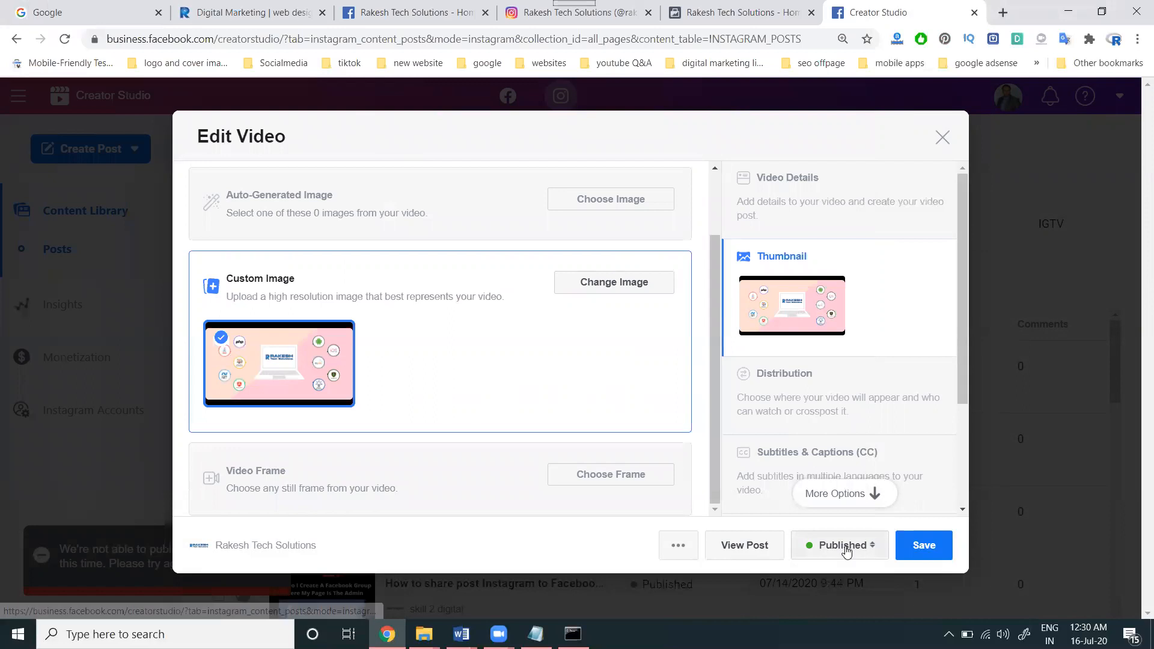
Keep the video's status as Published and try to save it again with the same custom thumbnail.
scroll(613, 370, up, 2)
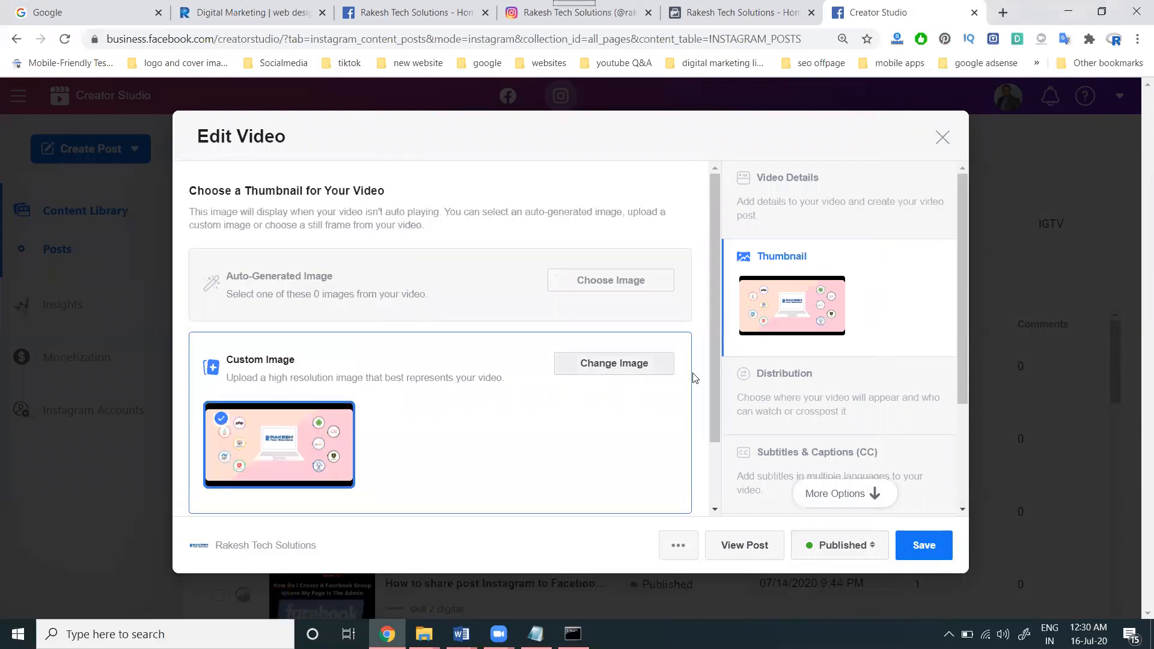
scroll(691, 380, down, 2)
click(822, 550)
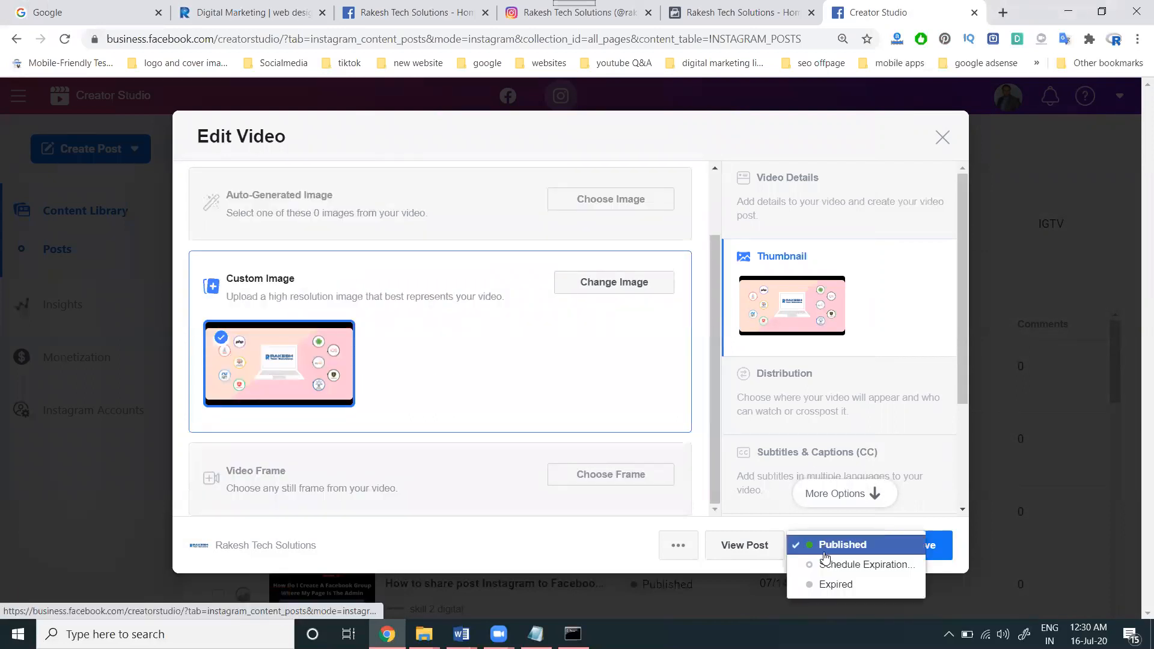
click(823, 549)
click(907, 552)
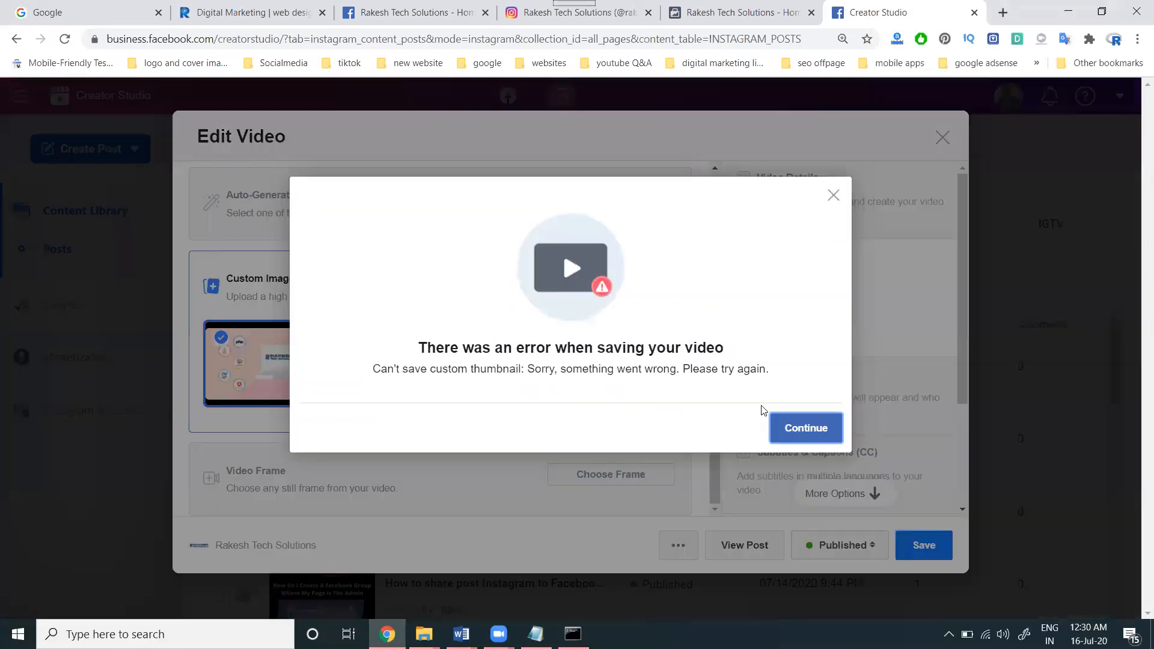
click(810, 429)
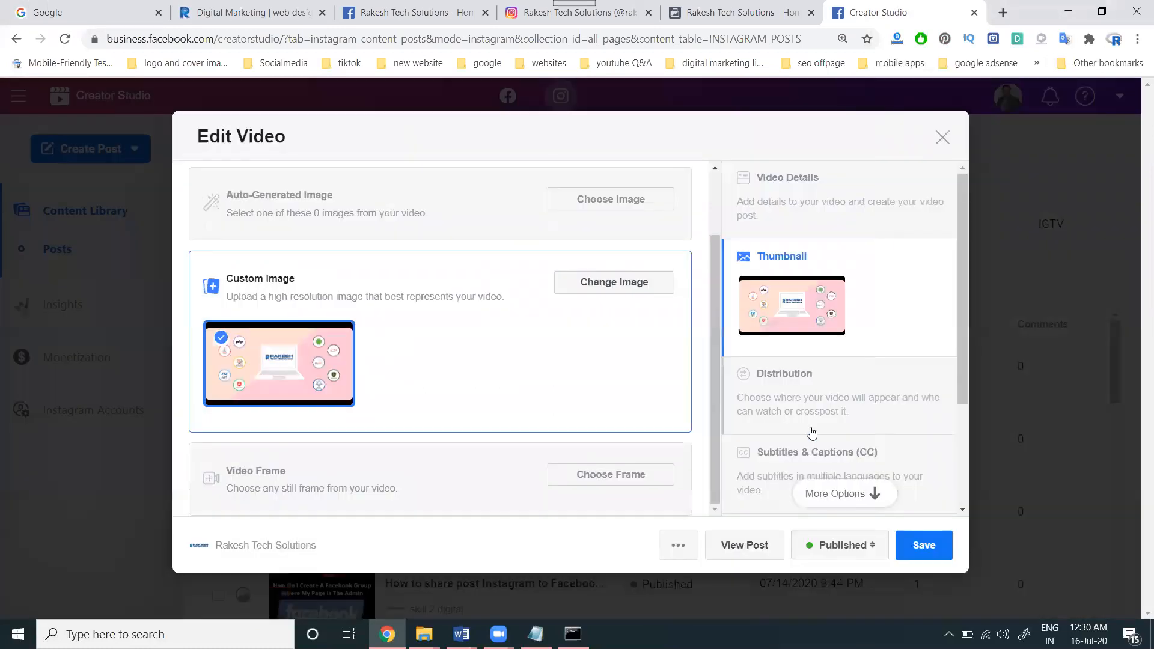
click(942, 140)
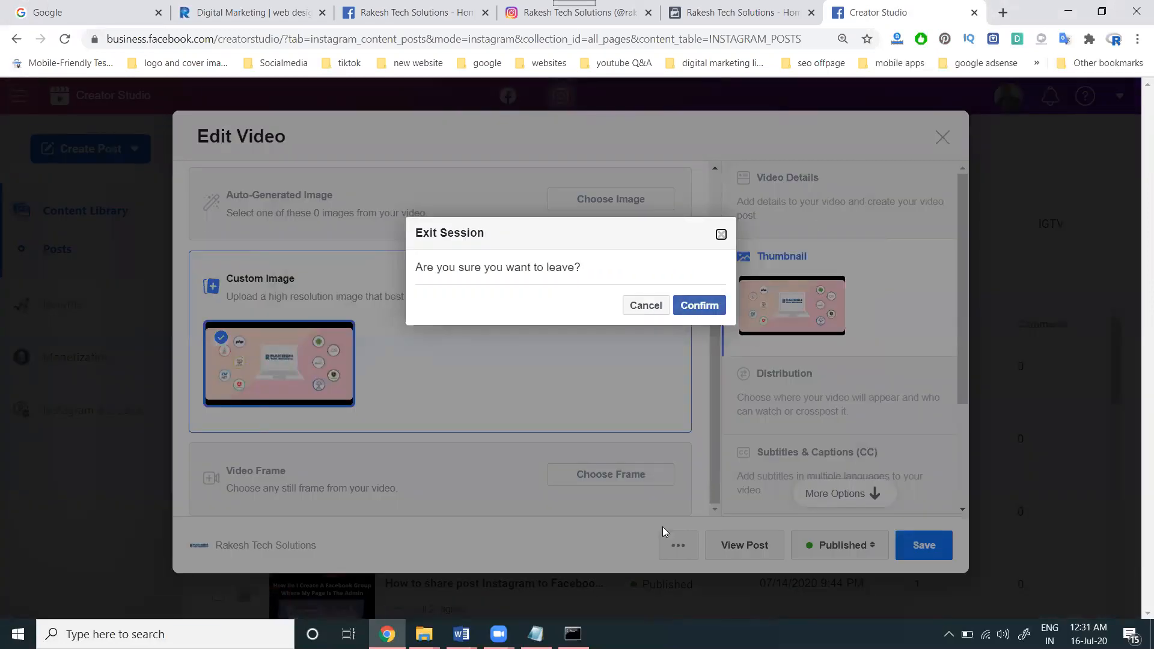
key(Escape)
Copy the video's title and add it as the tag "Rakesh Tech Solutions" in the video details.
scroll(381, 193, up, 1)
triple_click(381, 194)
key(ctrl+c)
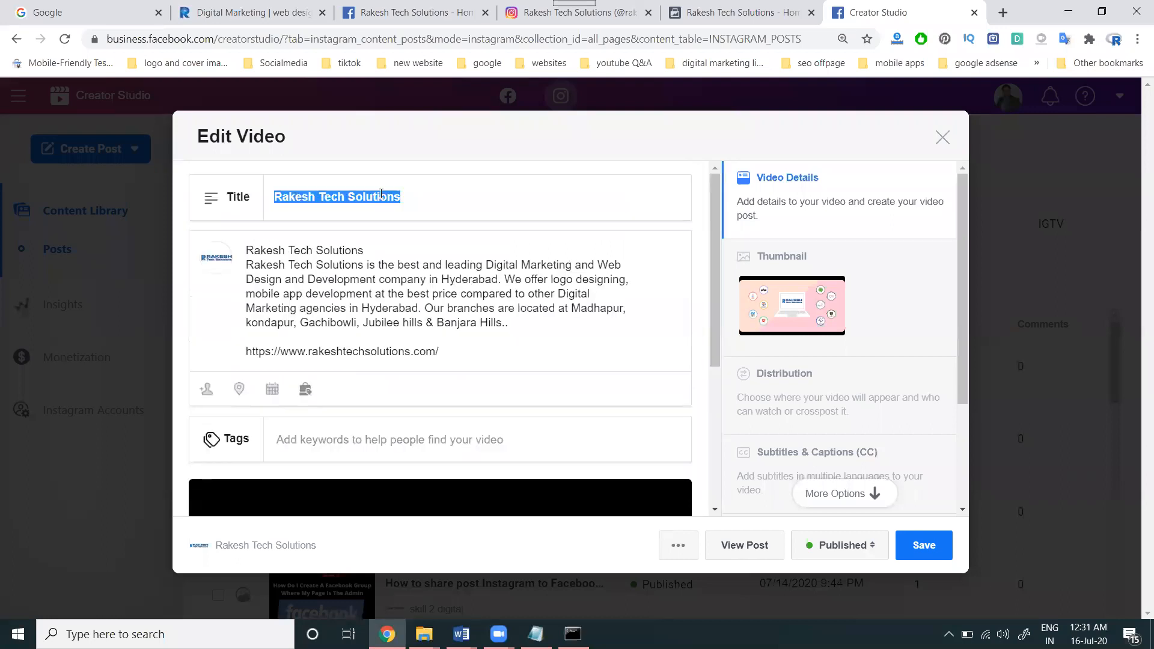
click(459, 439)
key(ctrl+v)
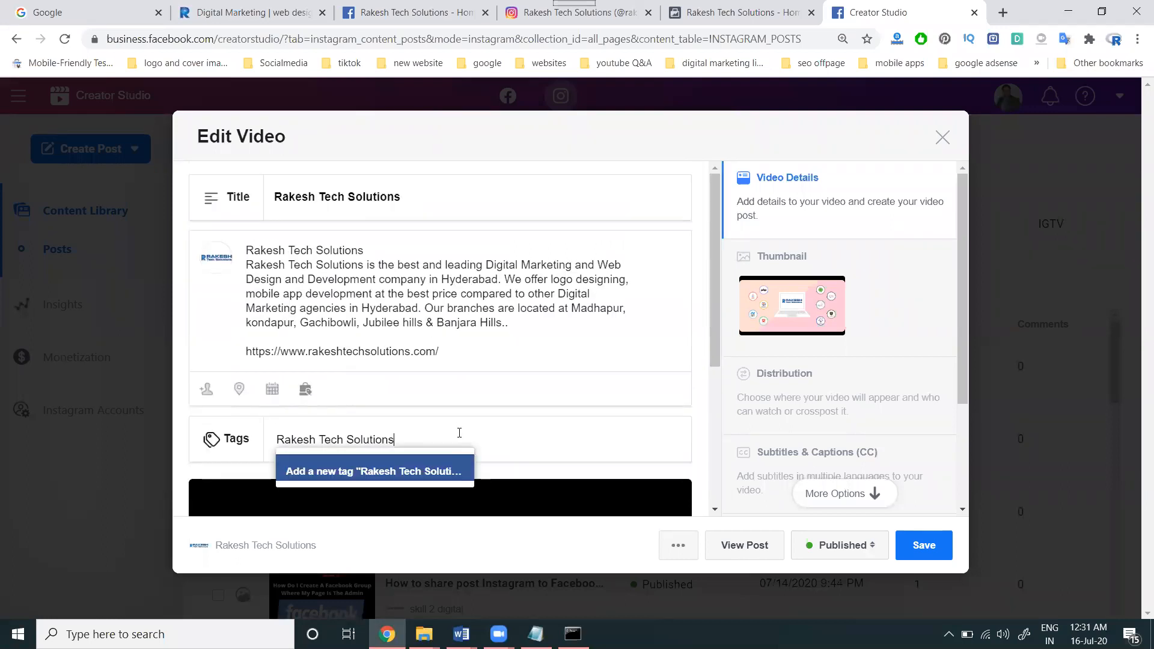
key(Return)
Start the video preview in the video details and pause it.
scroll(661, 416, down, 4)
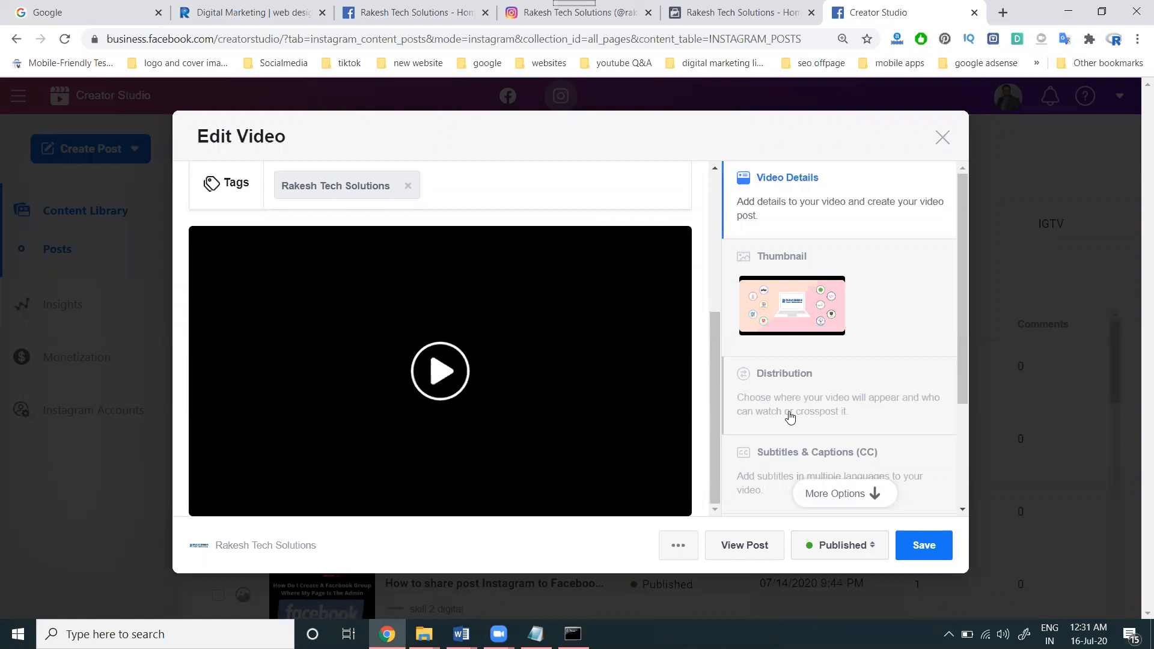
scroll(789, 412, down, 1)
click(456, 375)
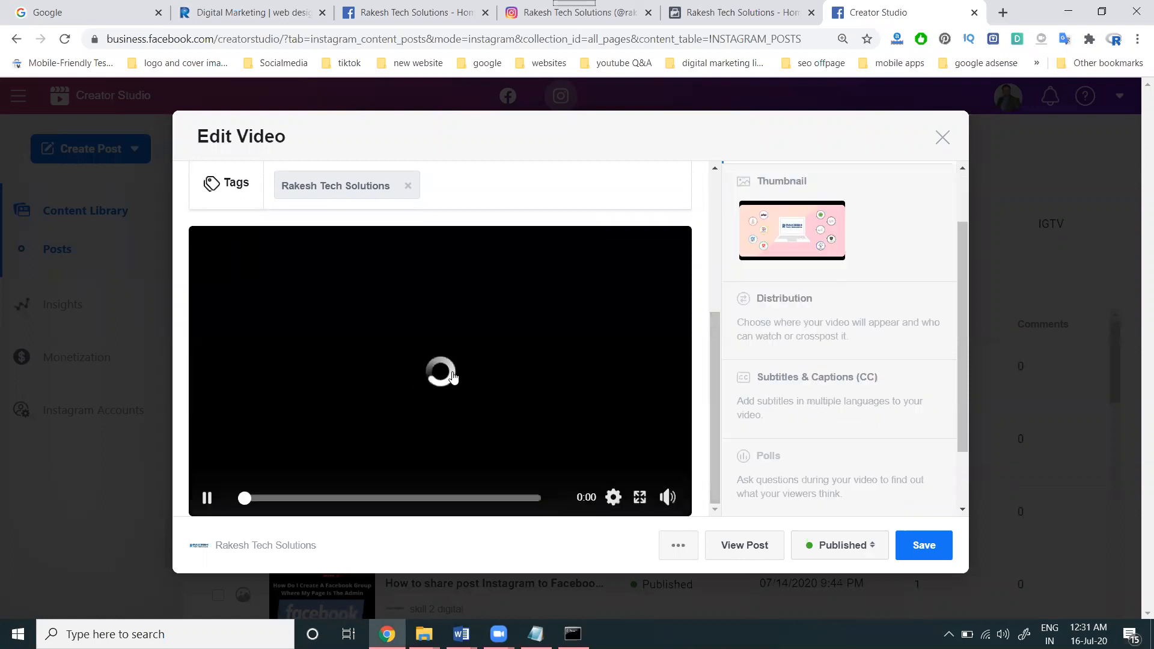
click(204, 503)
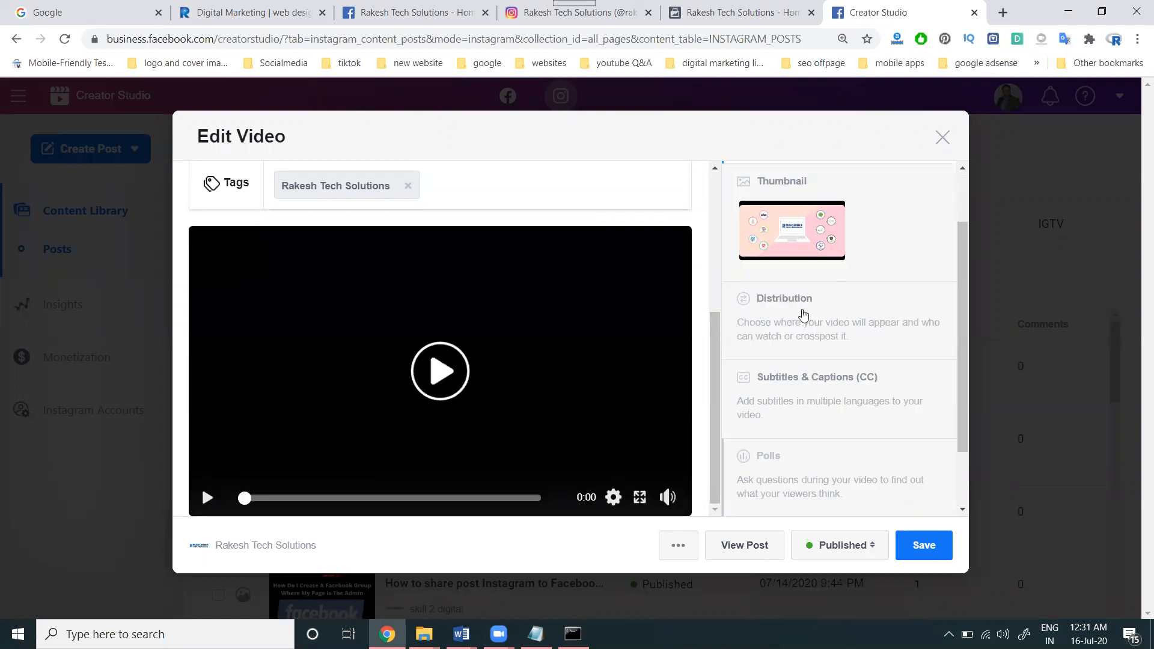
Try to save the video with the "rts" image from the Rakesh Tech Solutions folder as custom thumbnail, and exit the editor without saving.
click(796, 191)
click(610, 278)
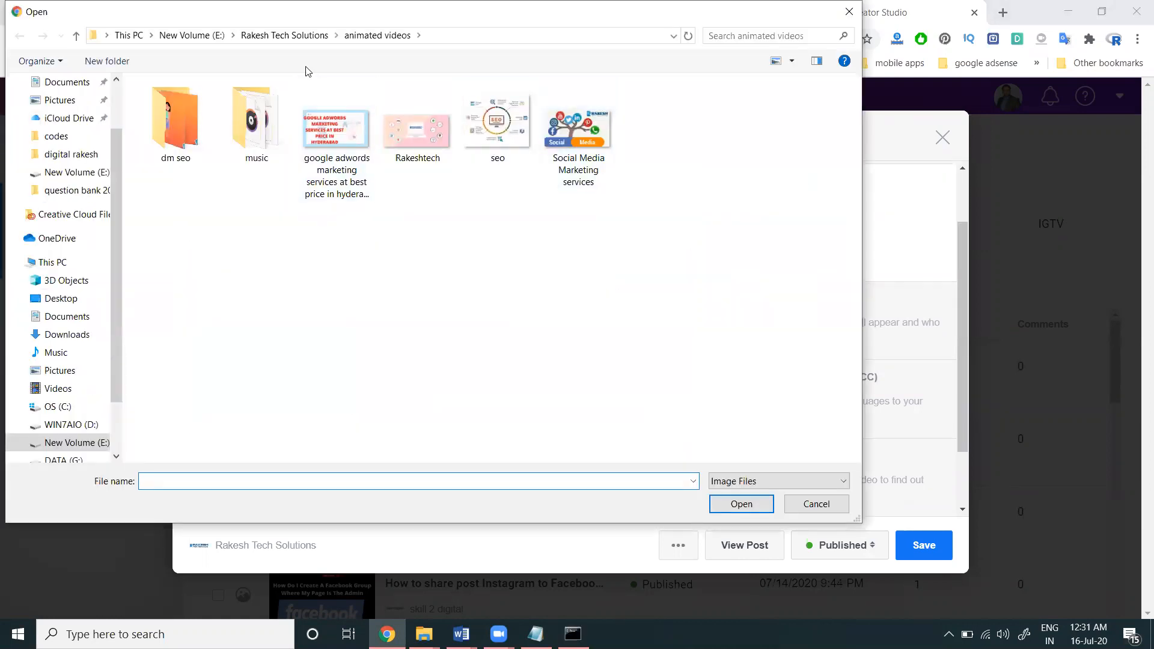
click(312, 36)
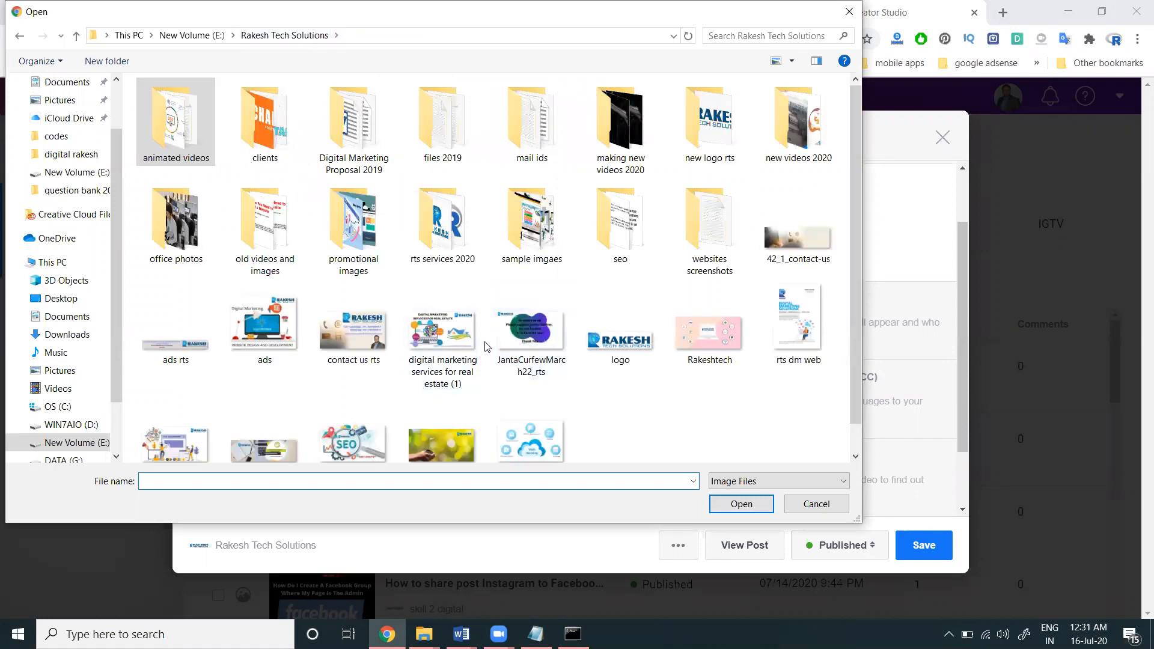
scroll(445, 337, down, 1)
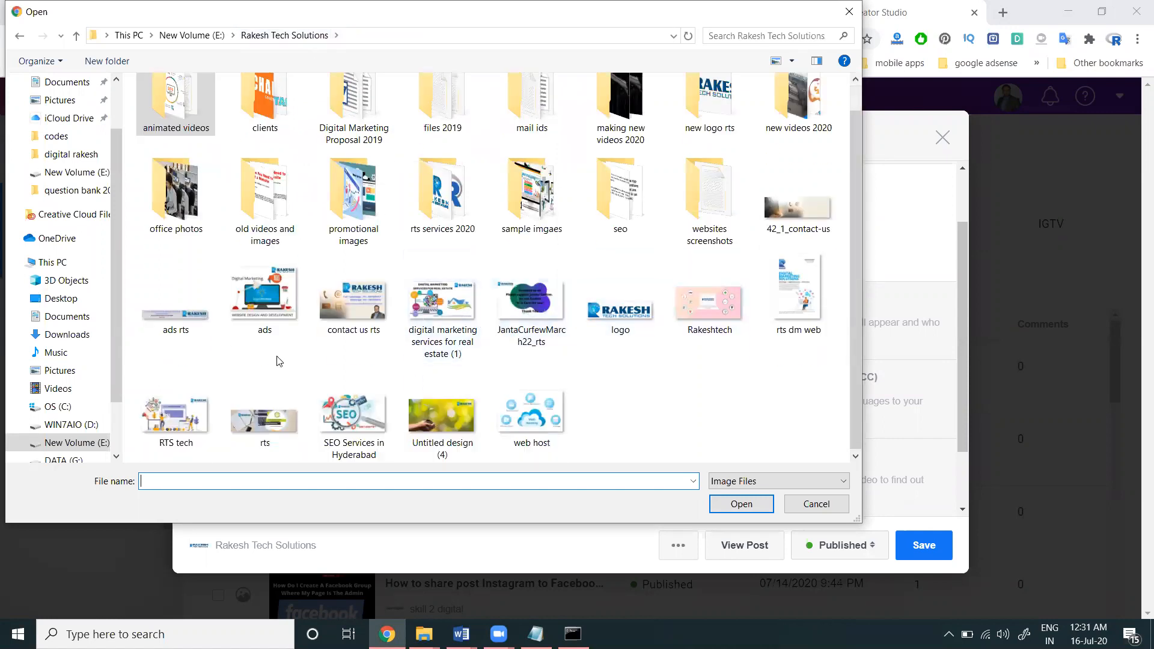
double_click(273, 422)
click(897, 558)
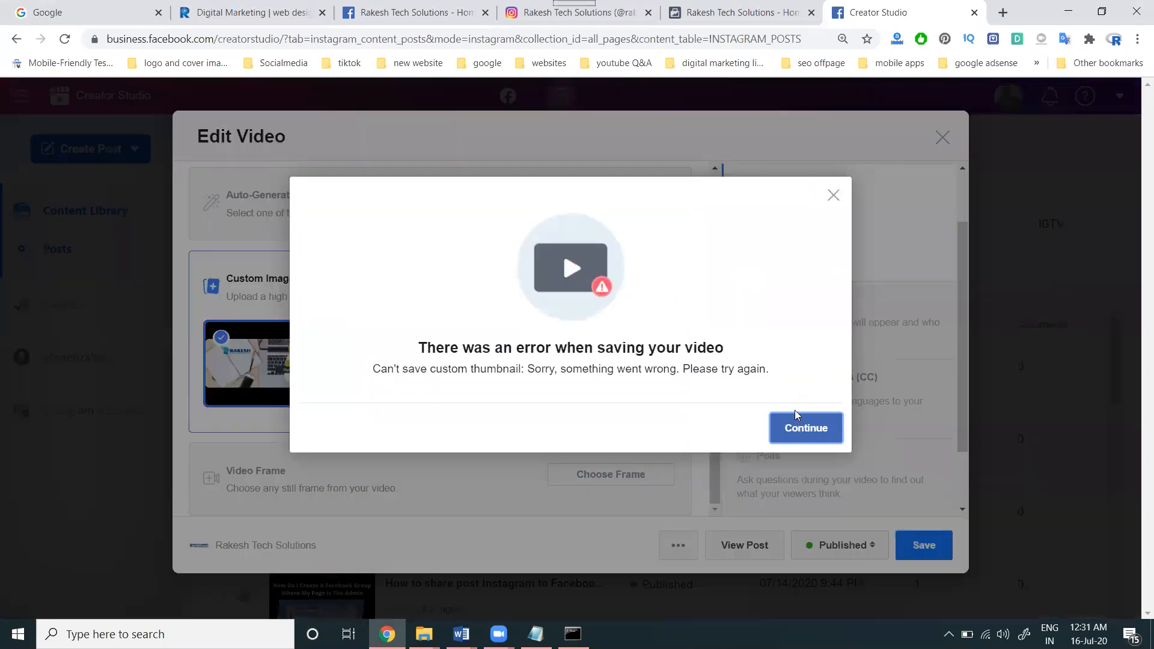
click(796, 420)
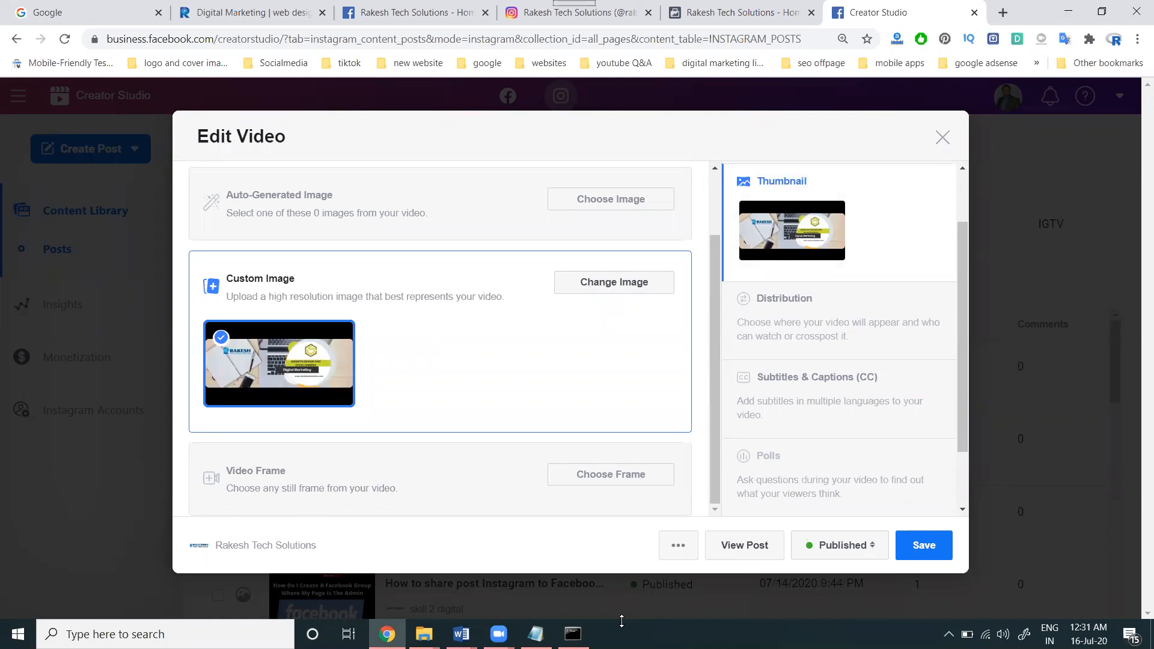
click(942, 137)
click(697, 307)
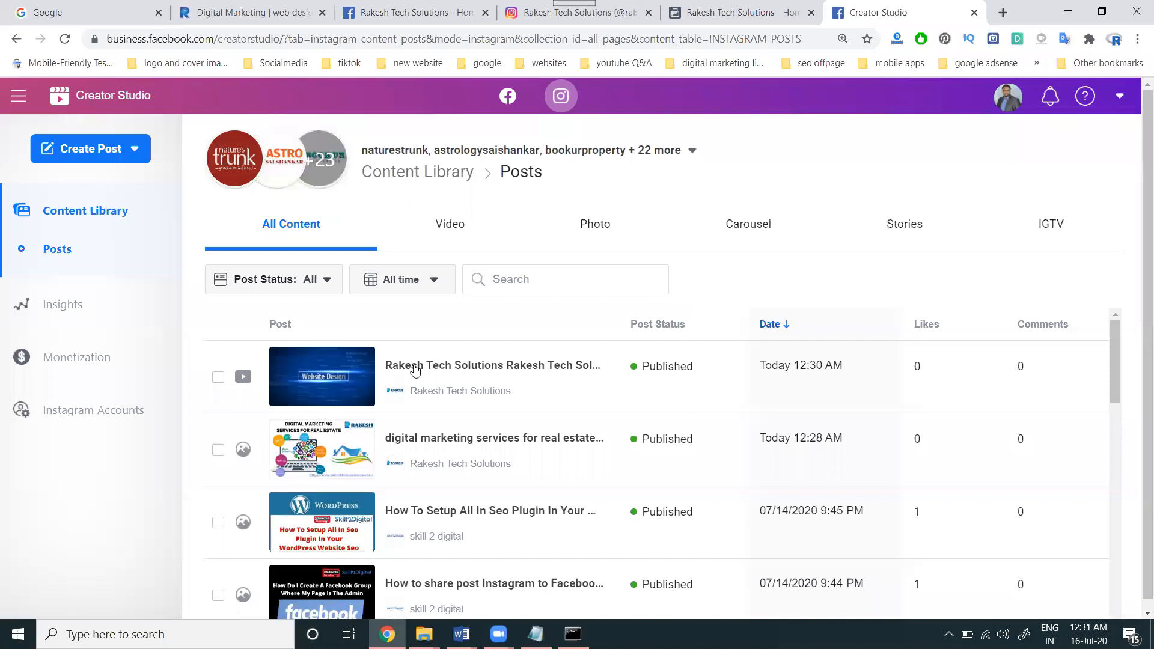
Reload the rakeshtechsolutions Instagram profile and check its posts for the new video.
click(523, 7)
click(63, 41)
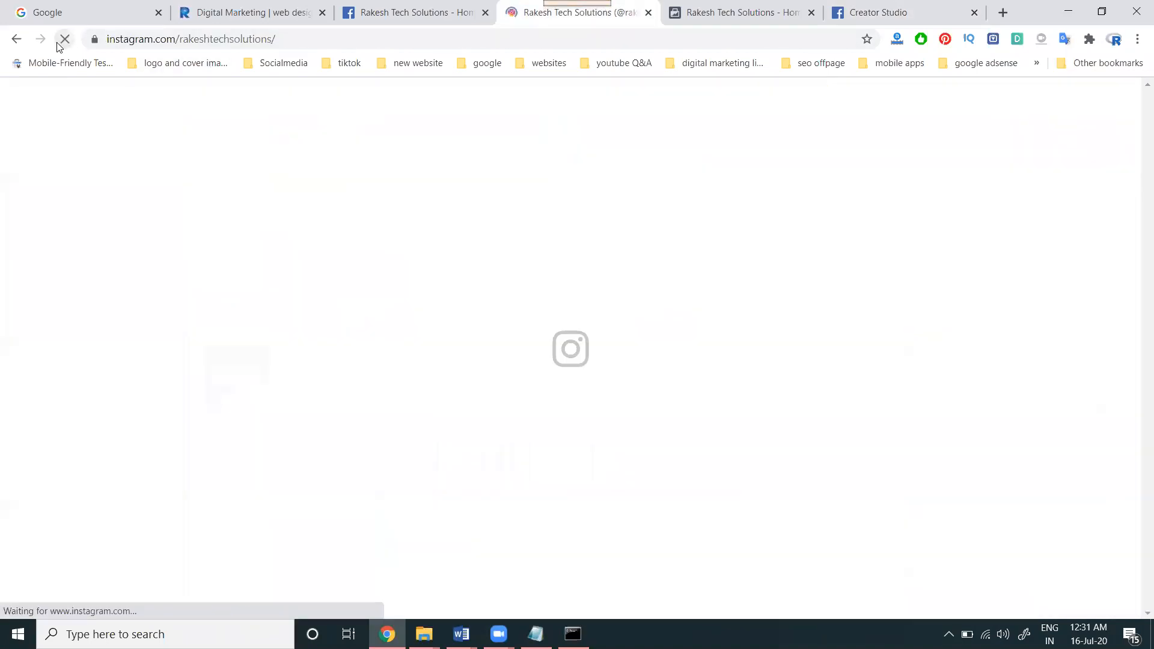
scroll(306, 263, down, 5)
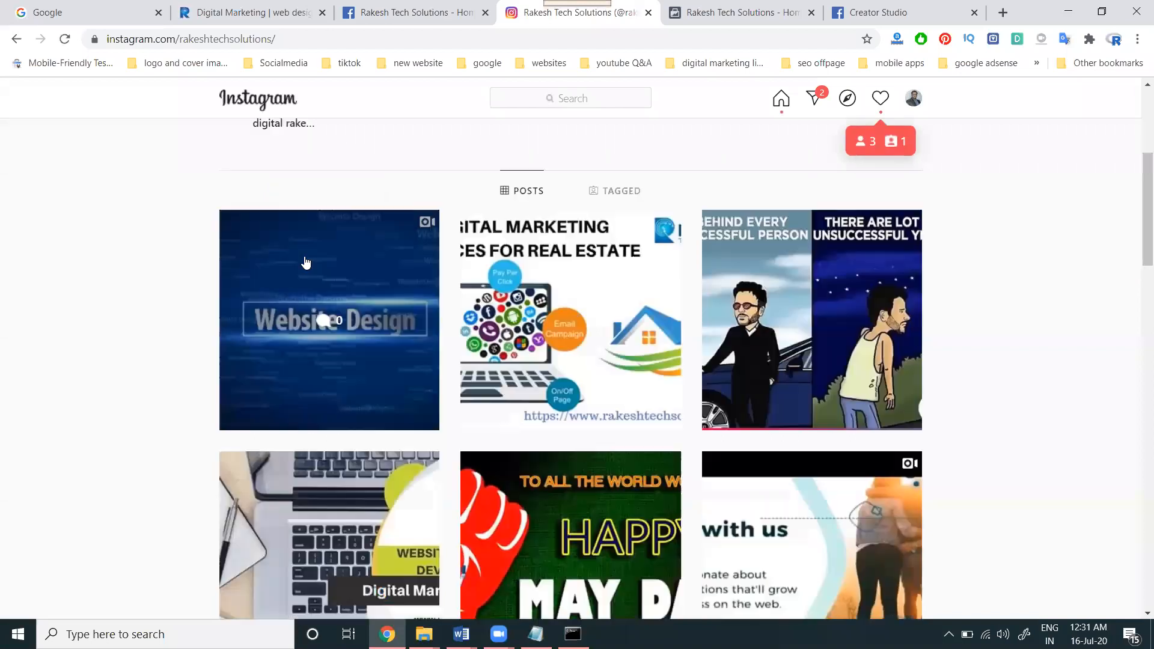
Reopen the Facebook video for editing in Creator Studio and copy the description's first line, "Rakesh Tech Solutions", into the title.
click(863, 6)
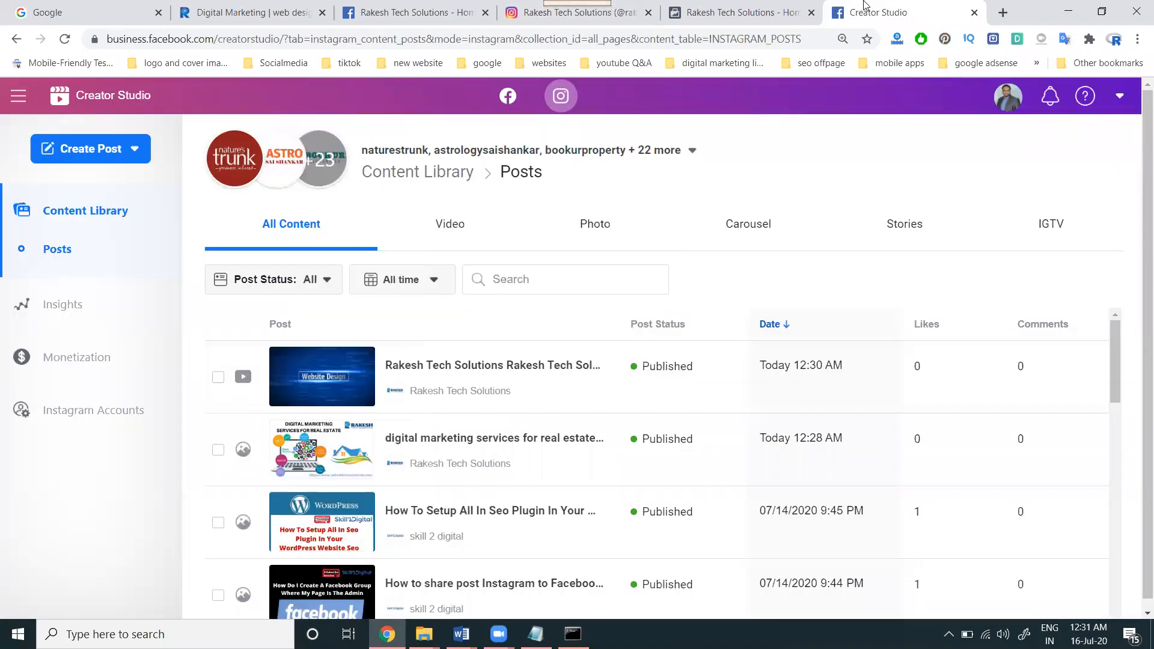
click(218, 380)
click(344, 285)
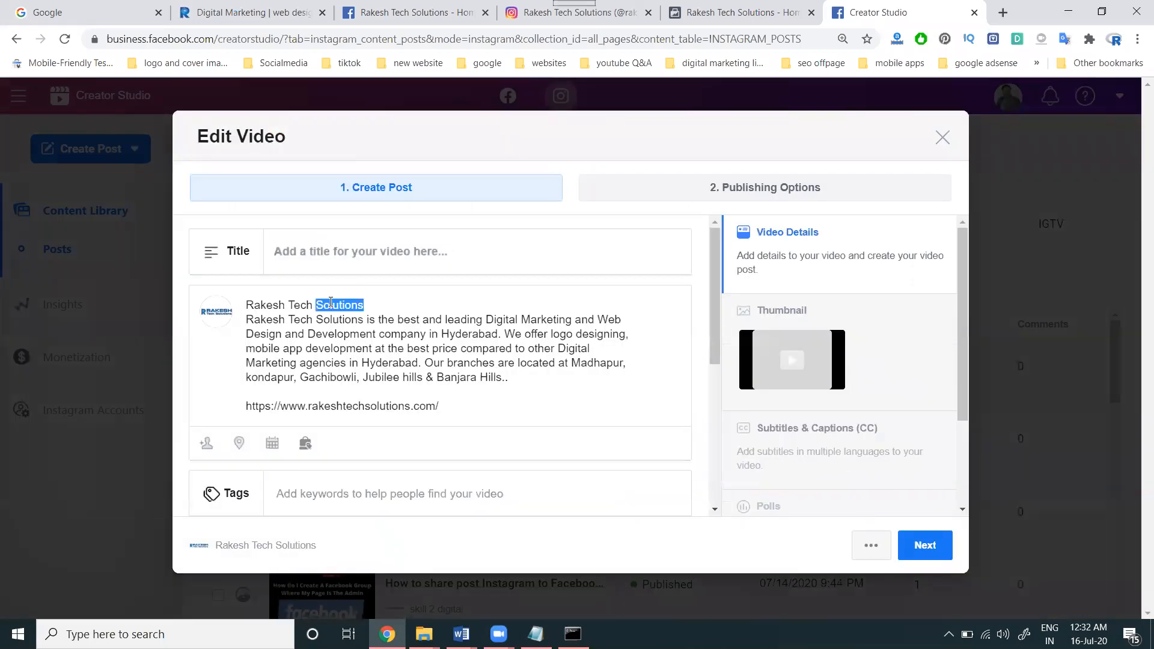
triple_click(345, 293)
key(ctrl+c)
click(367, 252)
key(ctrl+v)
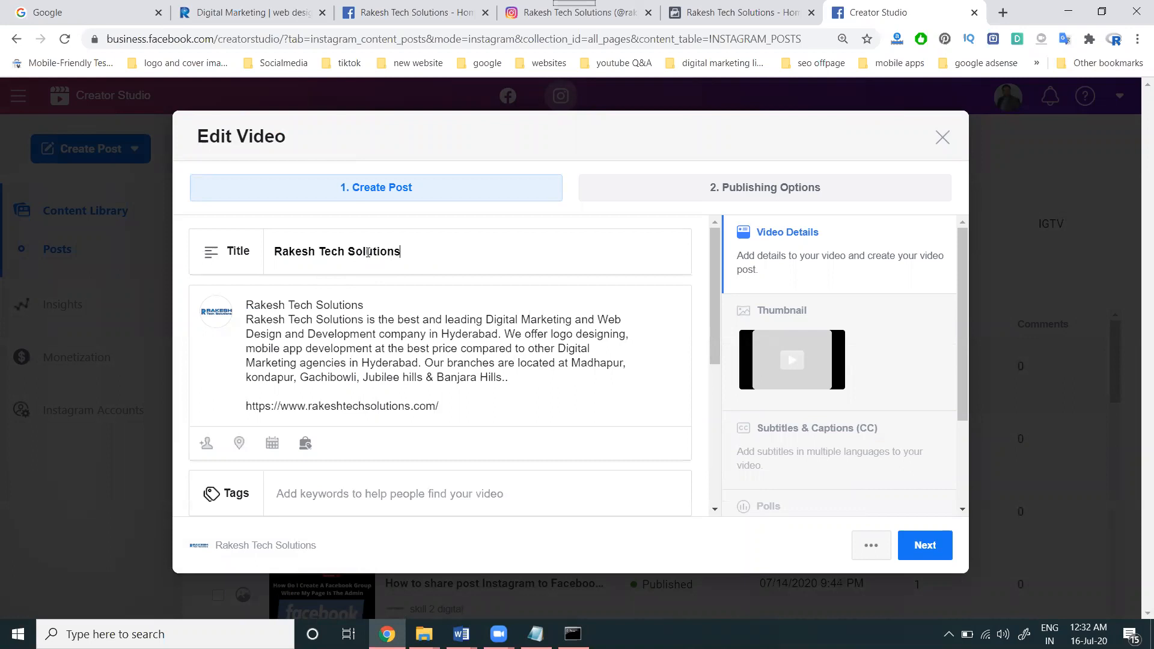
Enter "Rakesh Tech Solutions" as the video's tag and proceed to the publishing options.
click(374, 477)
key(ctrl+v)
click(929, 550)
click(929, 553)
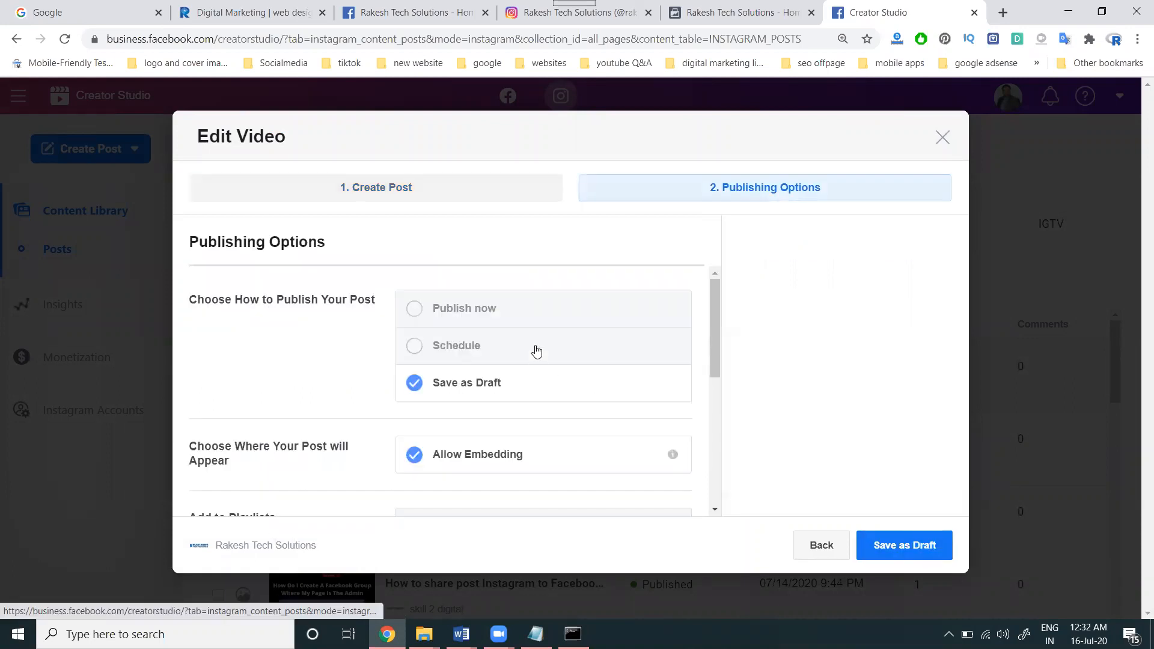
Set the Facebook video's publishing option to Publish now and publish it.
click(487, 311)
click(915, 546)
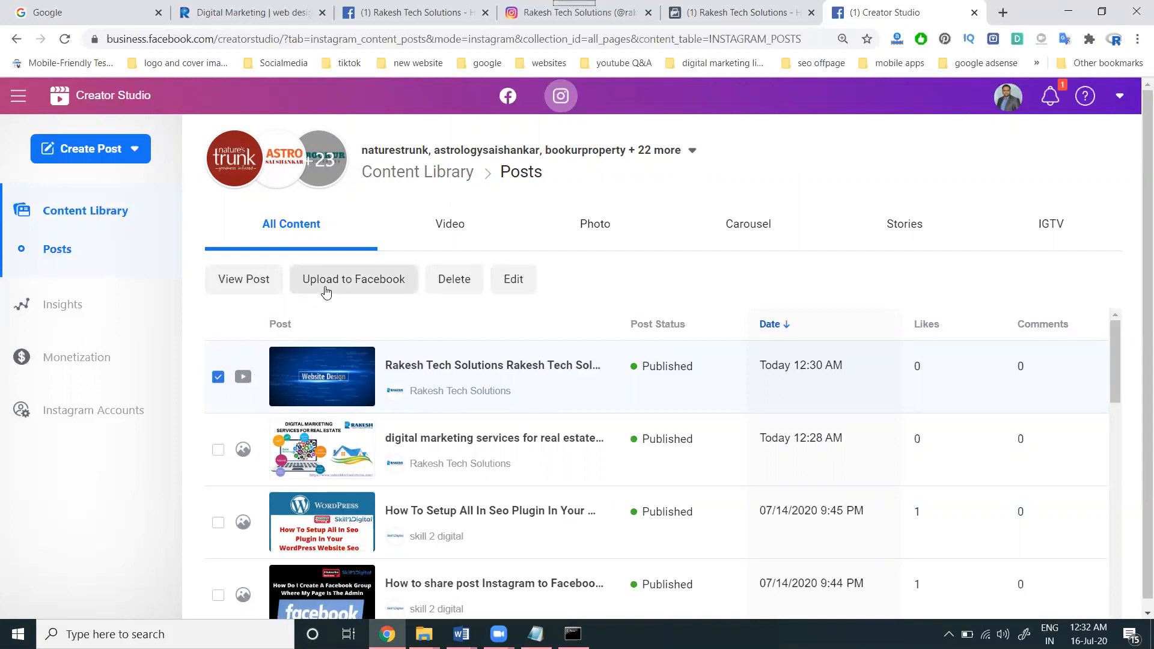
Reload the Rakesh Tech Solutions Facebook page and check its Posts section for the new video.
click(419, 13)
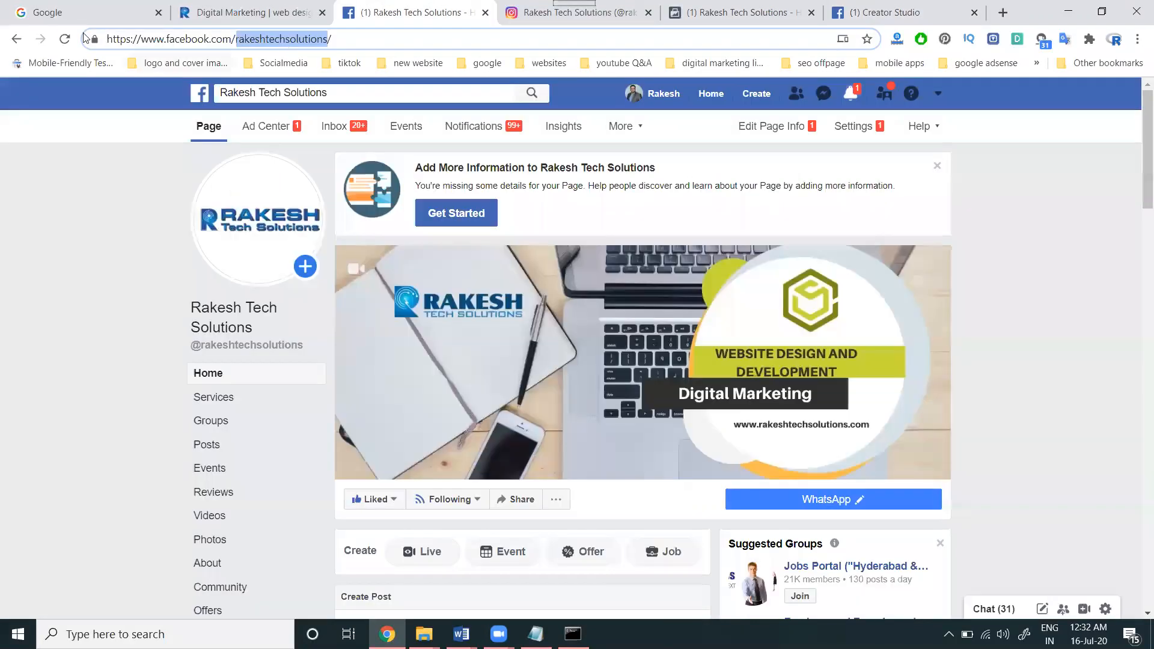
click(64, 38)
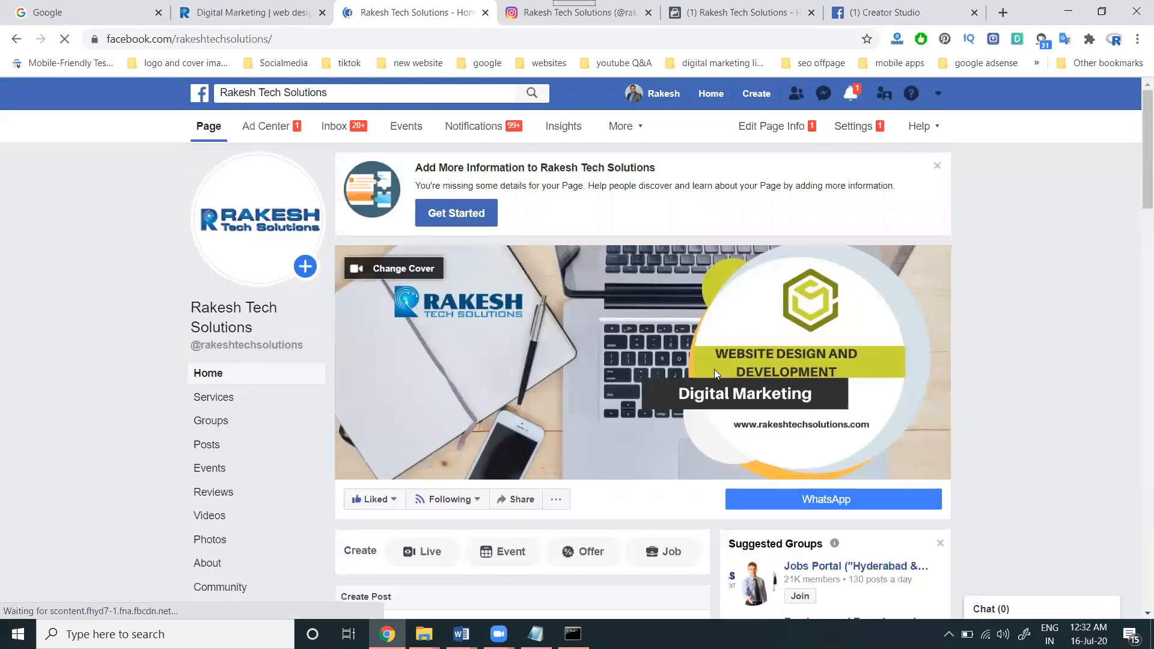
scroll(714, 372, down, 6)
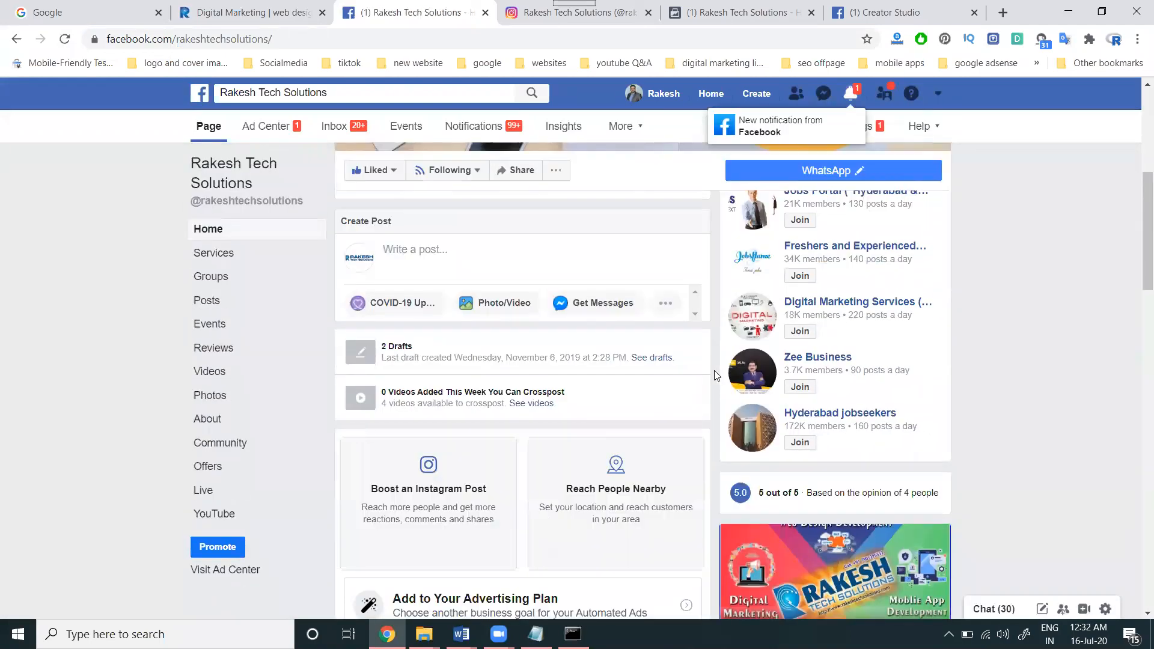
scroll(713, 375, down, 5)
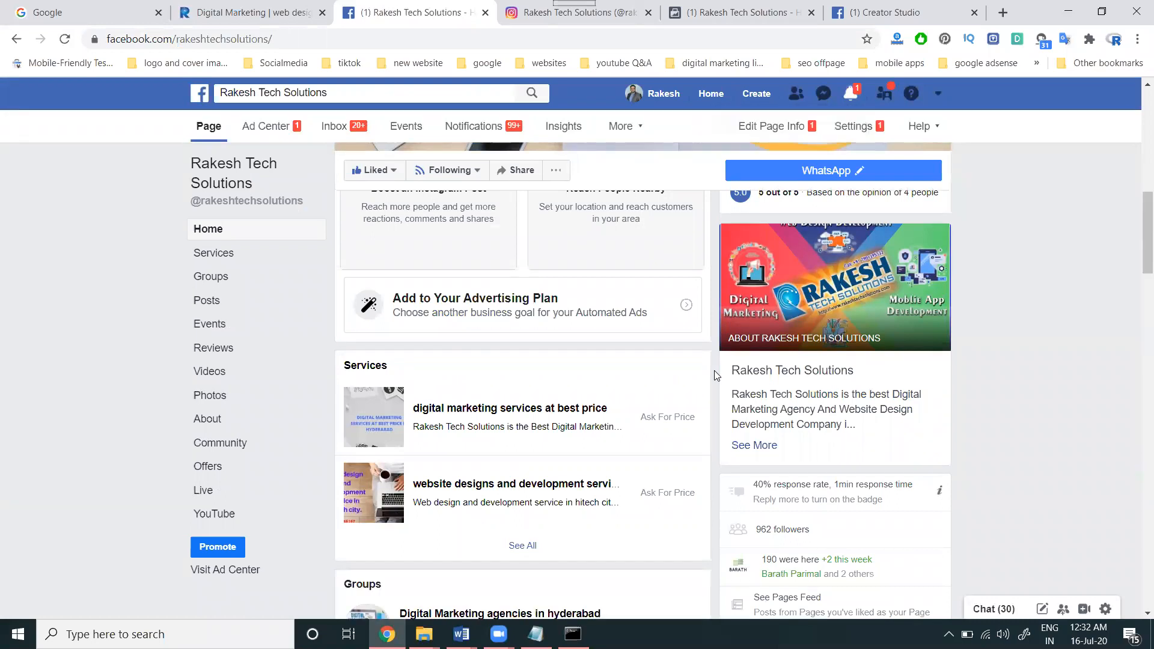
scroll(716, 381, down, 4)
scroll(716, 386, down, 5)
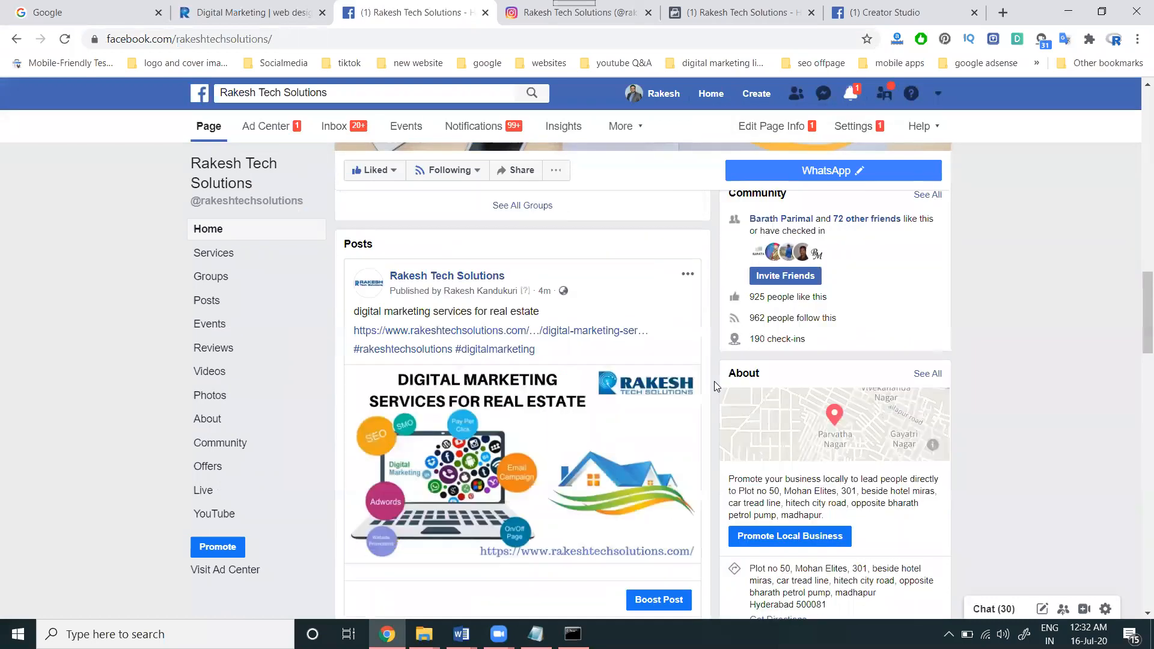